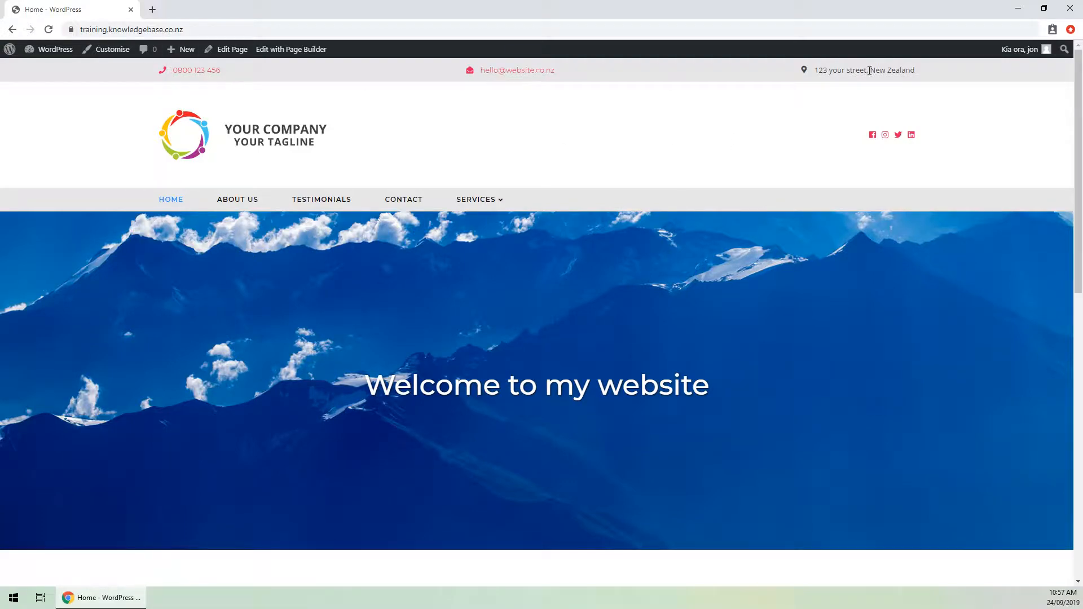
Scroll the home page down to the footer and back up, then open the Customiser.
{"action": "scroll", "coordinate": [621, 266], "scroll_direction": "down", "scroll_amount": 6}
{"action": "scroll", "coordinate": [318, 242], "scroll_direction": "down", "scroll_amount": 5}
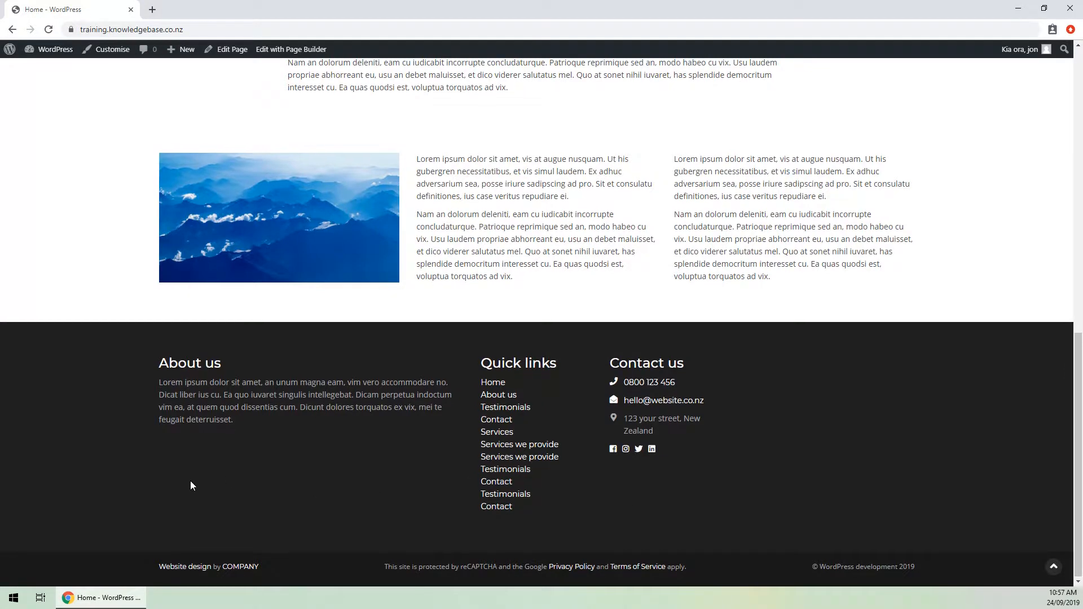
{"action": "scroll", "coordinate": [191, 480], "scroll_direction": "up", "scroll_amount": 11}
{"action": "scroll", "coordinate": [192, 466], "scroll_direction": "up", "scroll_amount": 1}
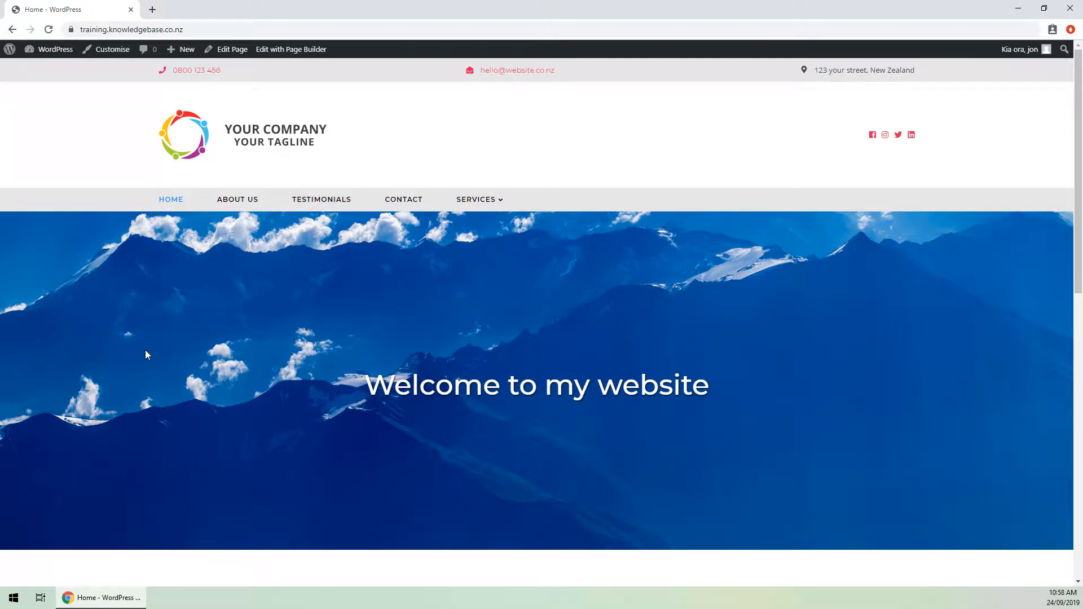
{"action": "left_click", "coordinate": [112, 52]}
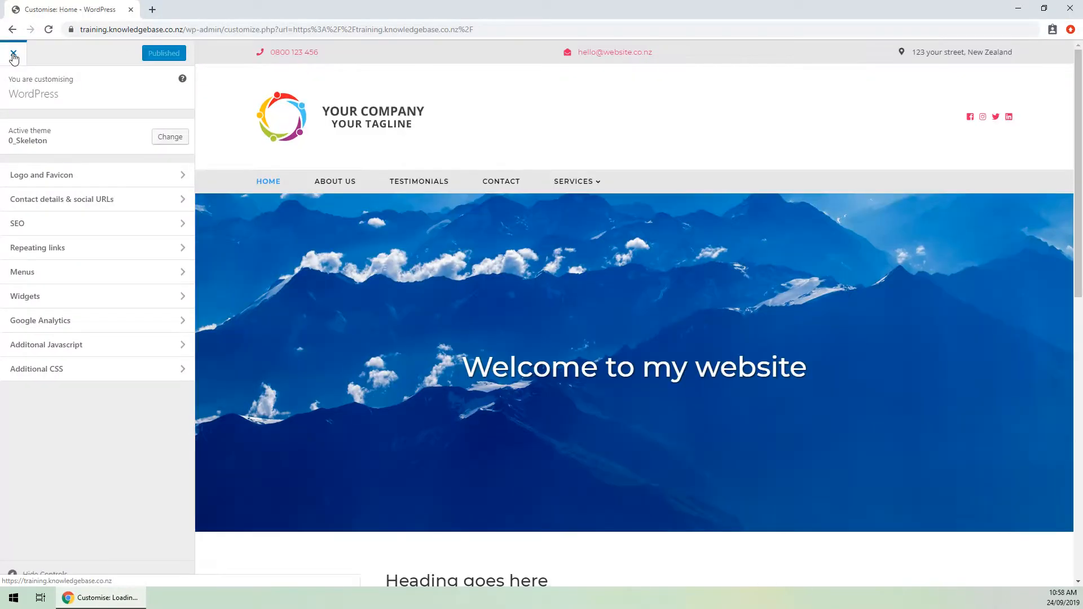
Close the Customiser and reopen it from the Dashboard via Appearance > Customise.
{"action": "left_click", "coordinate": [11, 54]}
{"action": "left_click", "coordinate": [46, 52]}
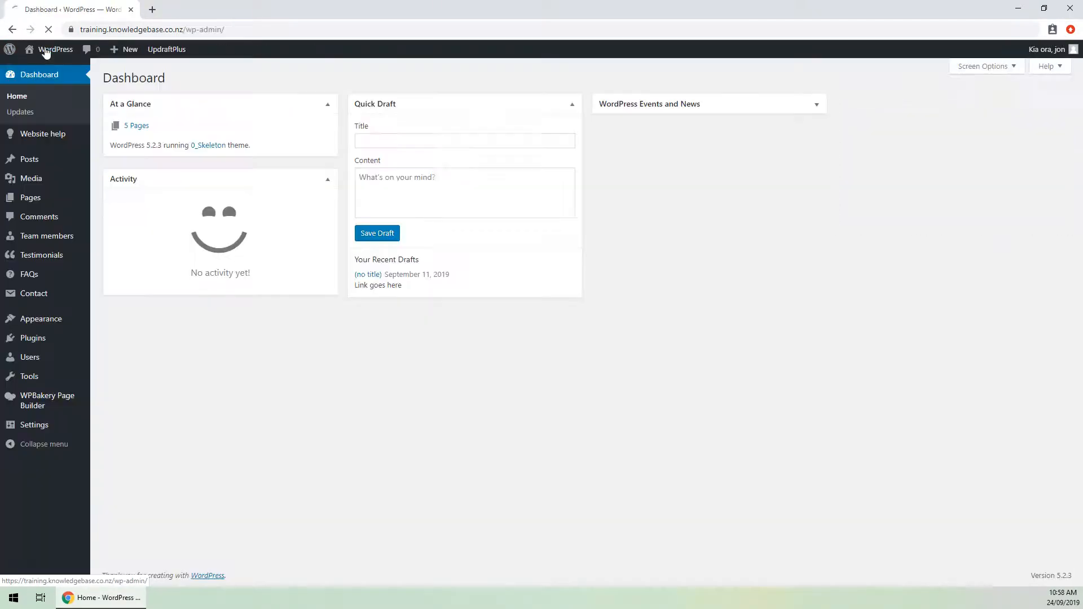
{"action": "mouse_move", "coordinate": [53, 326]}
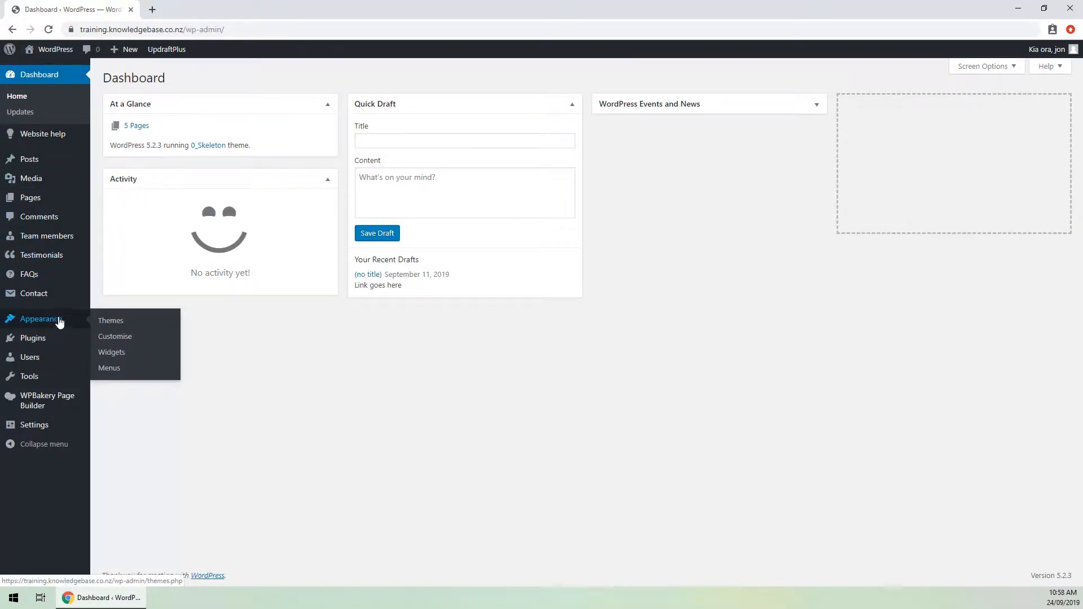
{"action": "left_click", "coordinate": [128, 339]}
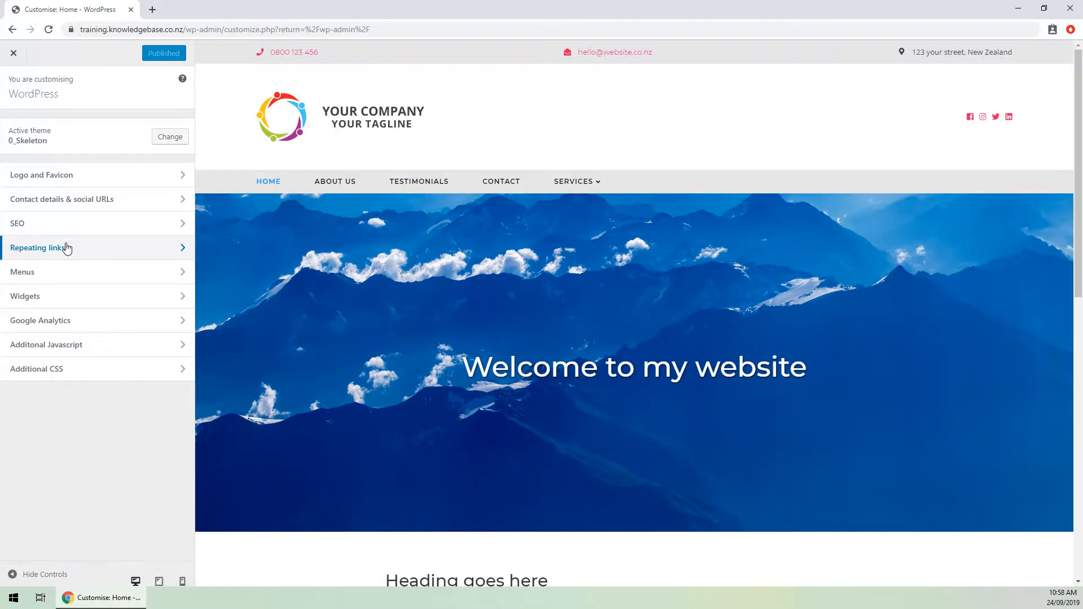
In Logo and Favicon, choose Change image under Primary logo.
{"action": "left_click", "coordinate": [36, 182]}
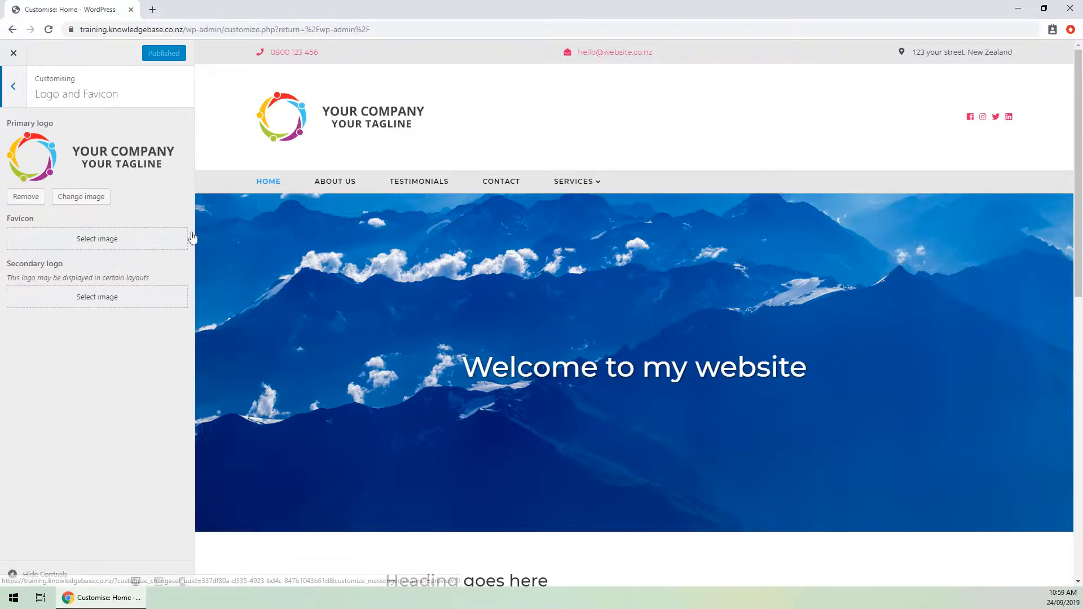
{"action": "left_click", "coordinate": [82, 198]}
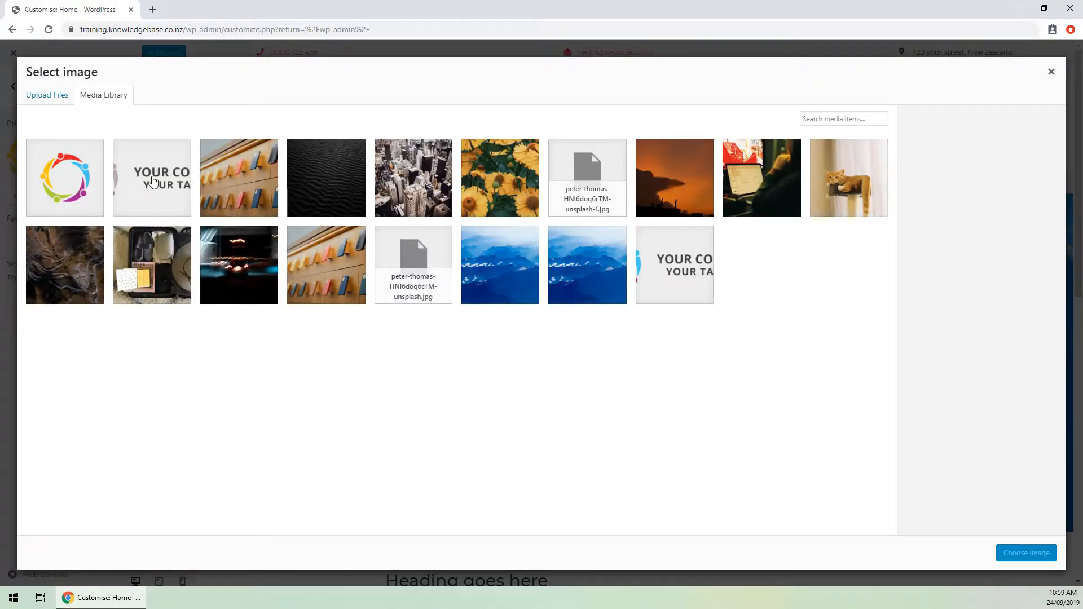
Upload logo-bw.png from the desktop into the media library.
{"action": "double_click", "coordinate": [269, 14]}
{"action": "left_click_drag", "start_coordinate": [280, 28], "coordinate": [472, 45]}
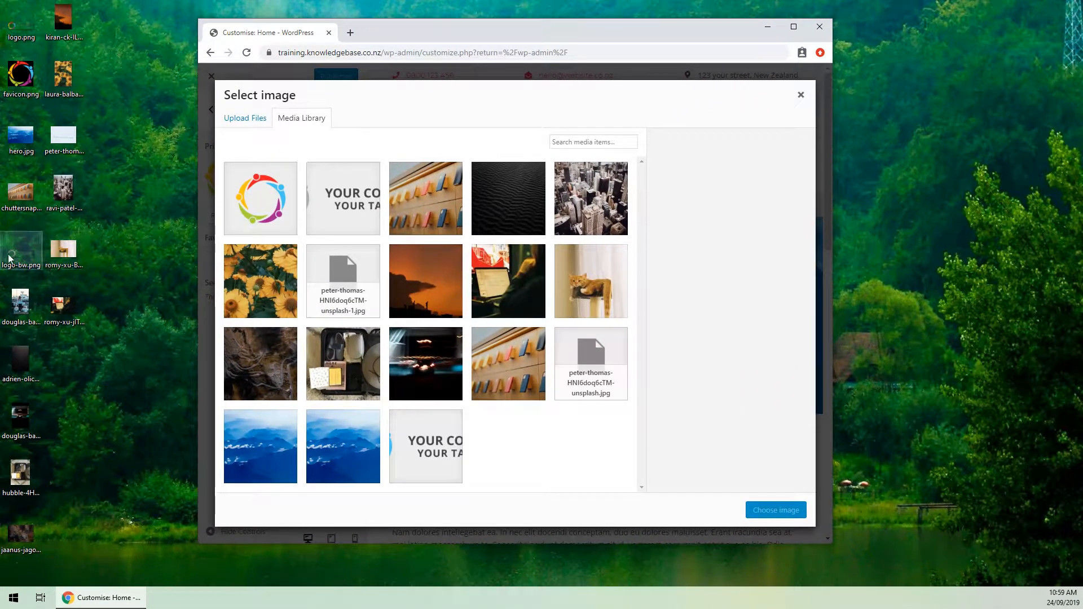
{"action": "left_click_drag", "start_coordinate": [20, 251], "coordinate": [430, 265]}
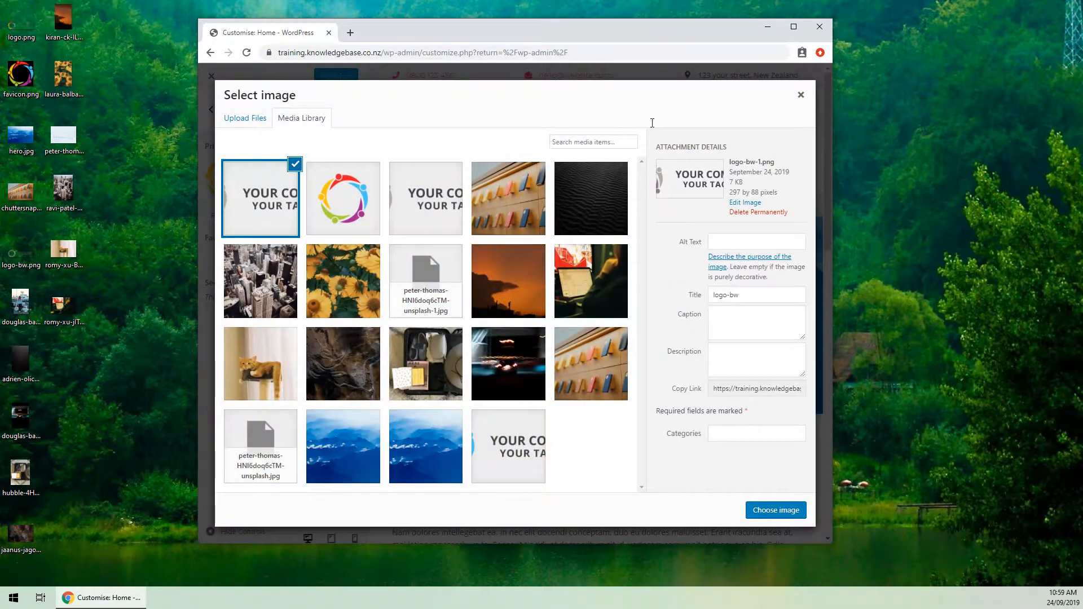
{"action": "left_click", "coordinate": [806, 34]}
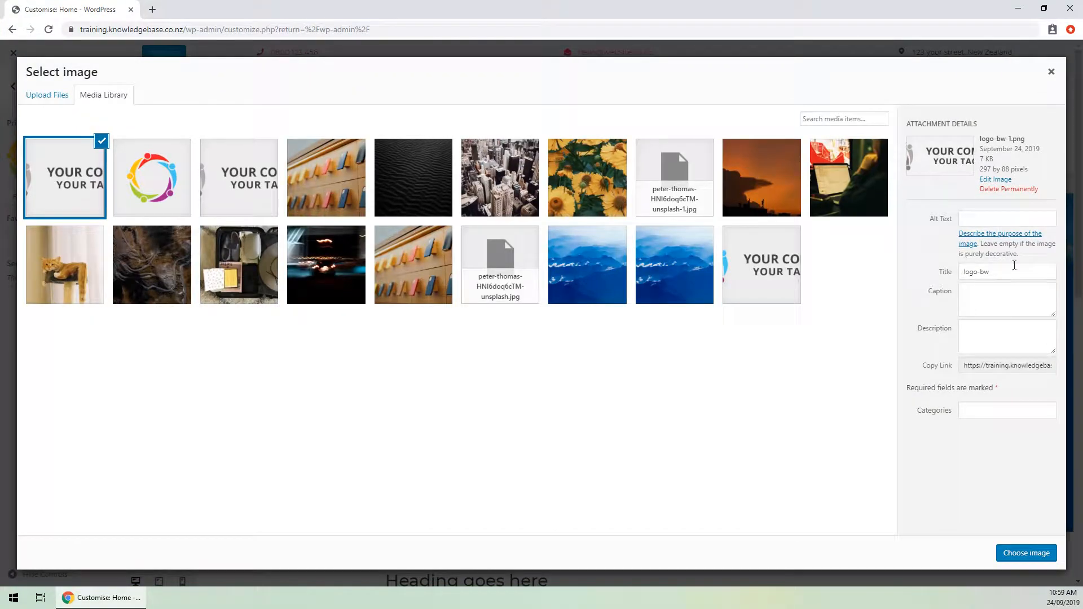
Give the image alt text and title 'Our company logo' and set it as primary logo.
{"action": "left_click", "coordinate": [1013, 223]}
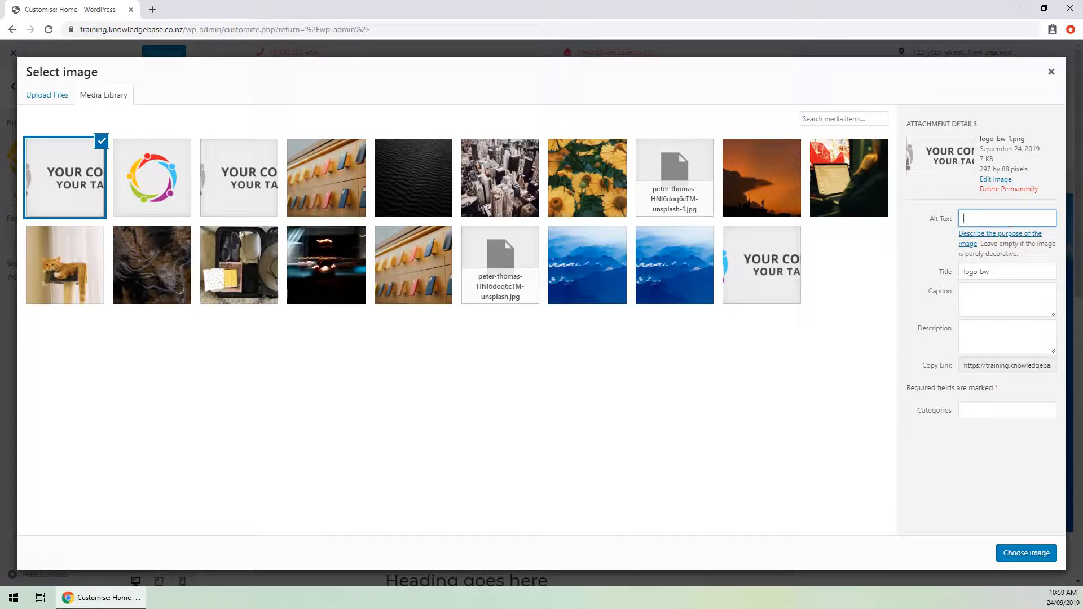
{"action": "type", "text": "Our company logo"}
{"action": "key", "text": "ctrl+a"}
{"action": "key", "text": "ctrl+c"}
{"action": "key", "text": "Tab"}
{"action": "key", "text": "ctrl+v"}
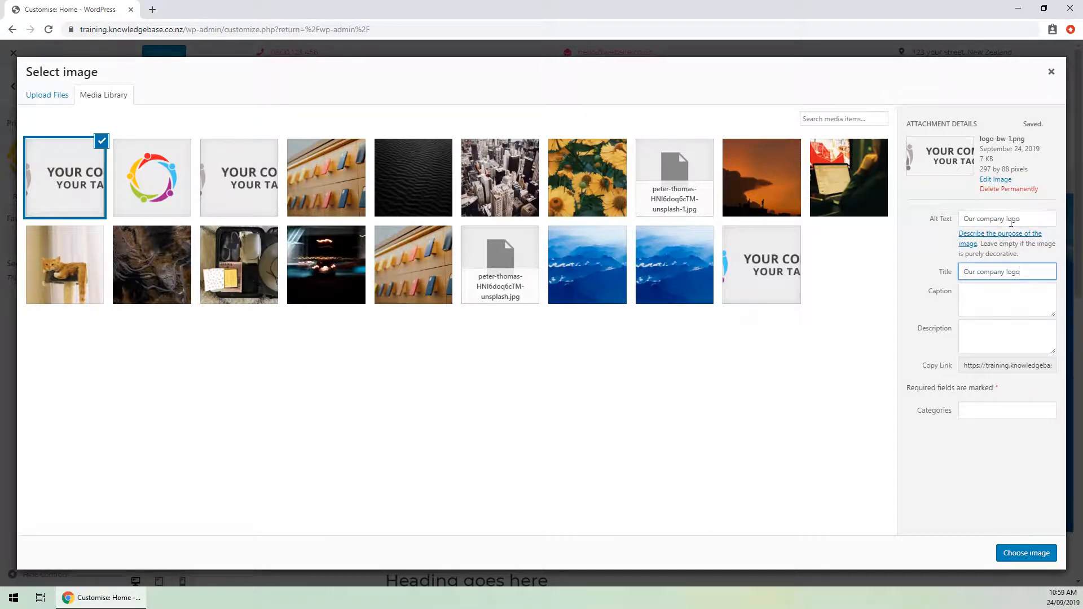
{"action": "left_click", "coordinate": [1011, 305]}
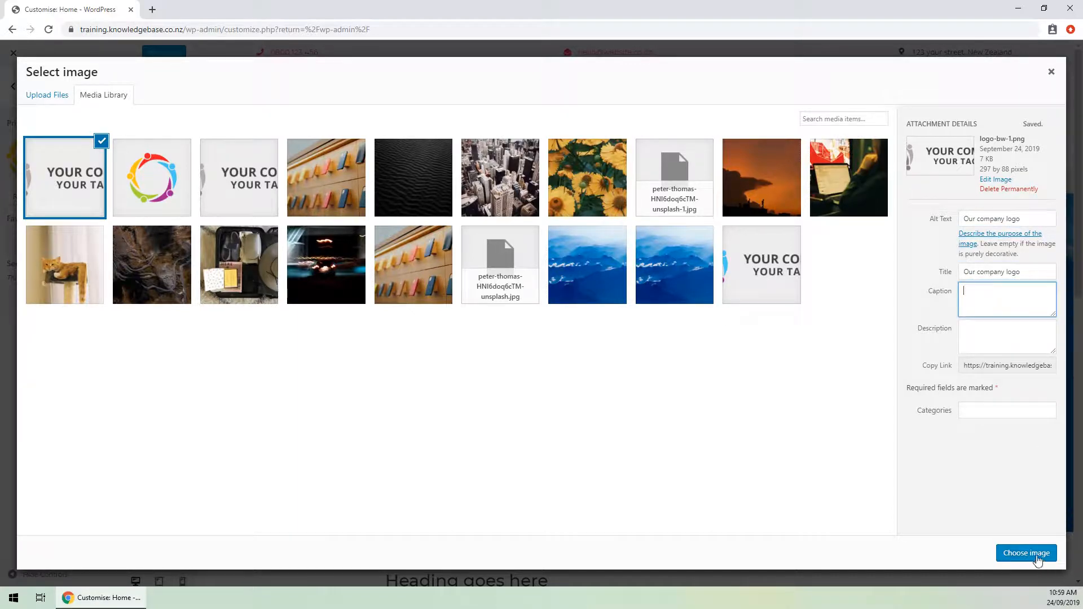
{"action": "left_click", "coordinate": [1032, 556]}
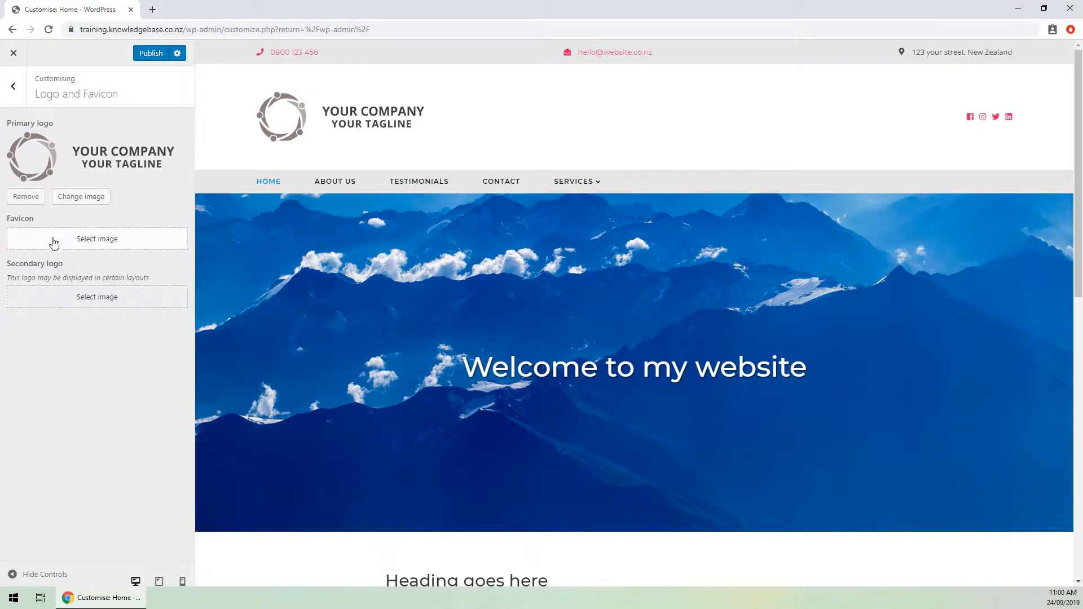
Set favicon.png as the site favicon.
{"action": "left_click", "coordinate": [116, 246]}
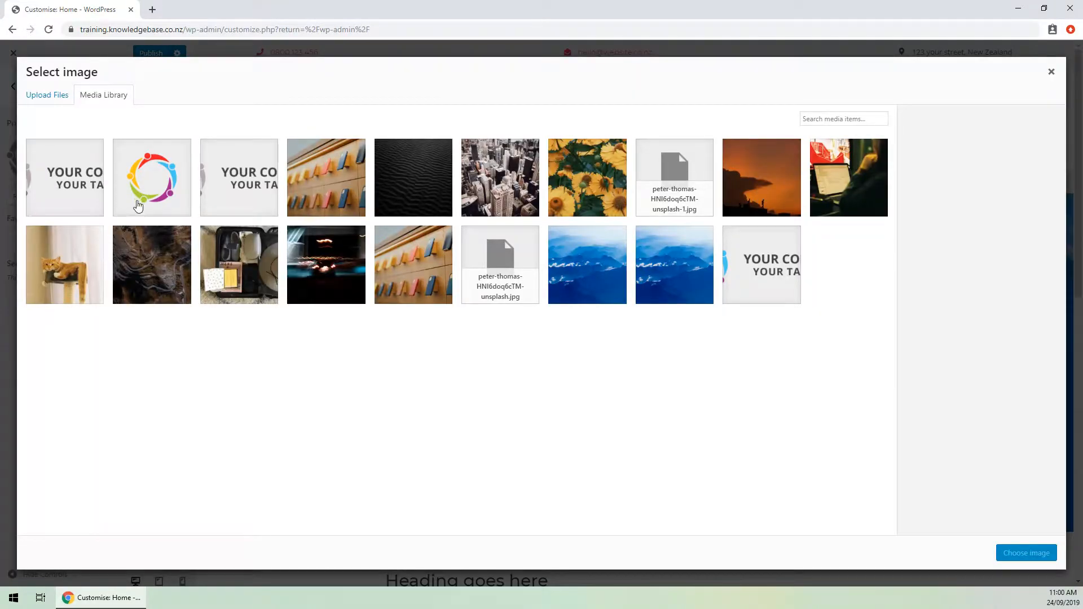
{"action": "left_click", "coordinate": [149, 181]}
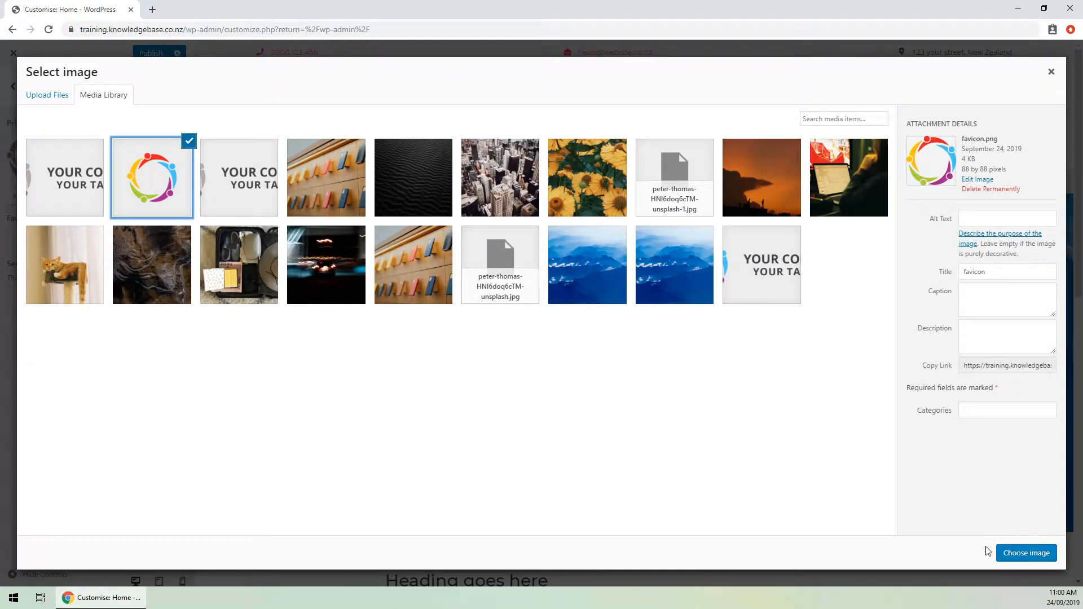
{"action": "left_click", "coordinate": [1023, 554]}
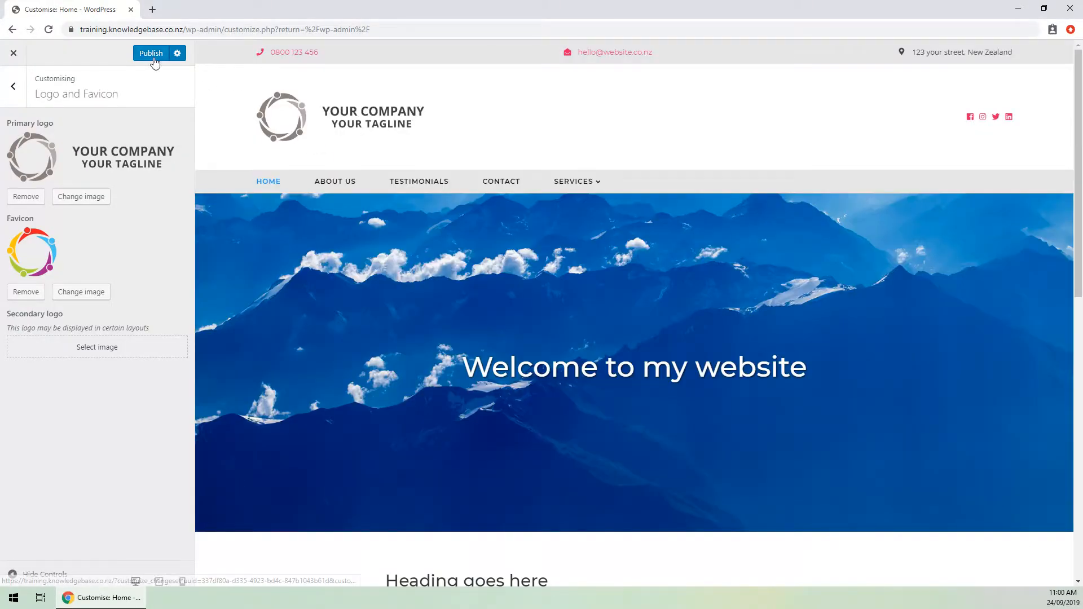
Publish the changes, check the new logo on the live home page, then close that tab.
{"action": "left_click", "coordinate": [152, 54]}
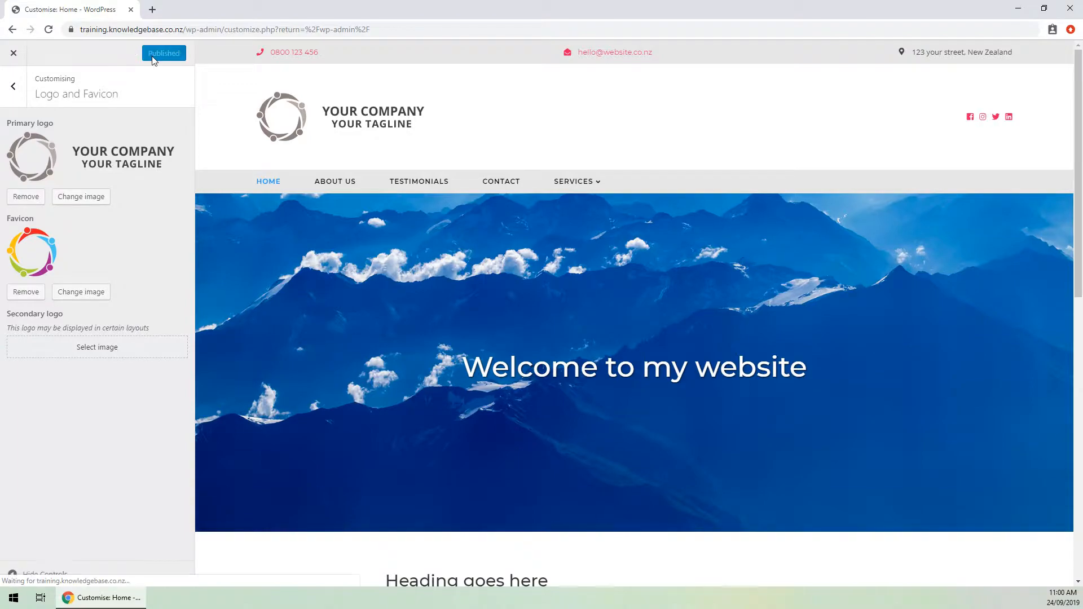
{"action": "left_click", "coordinate": [13, 53]}
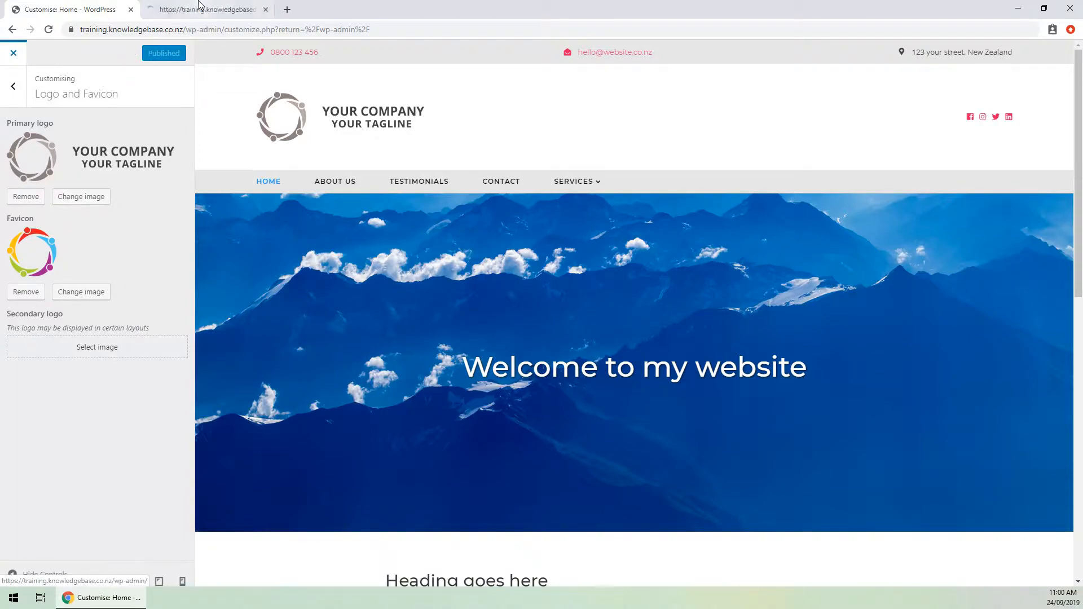
{"action": "left_click", "coordinate": [41, 54]}
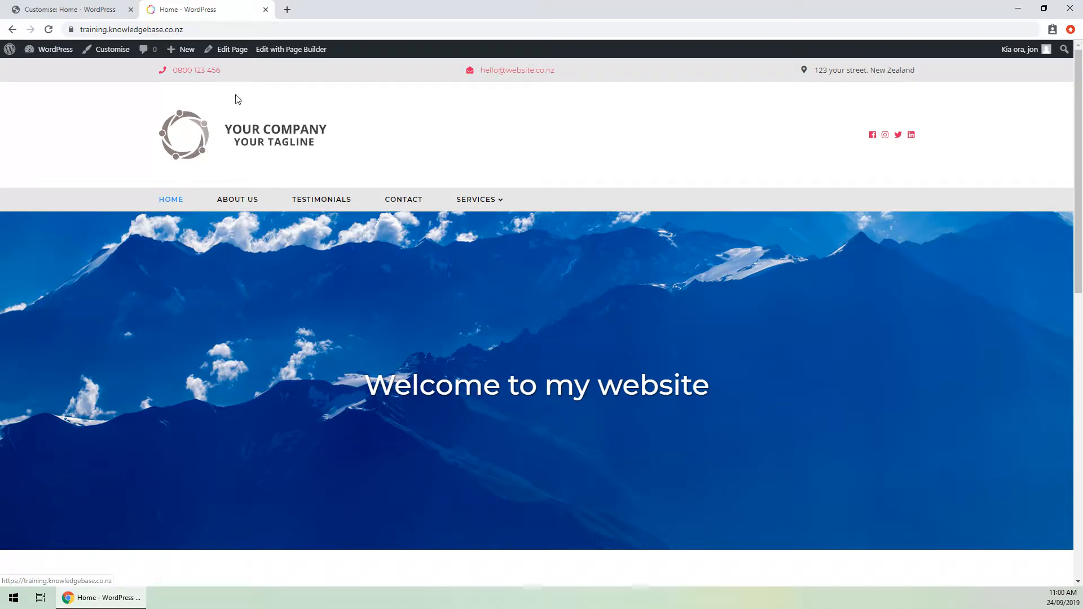
{"action": "key", "text": "ctrl+w"}
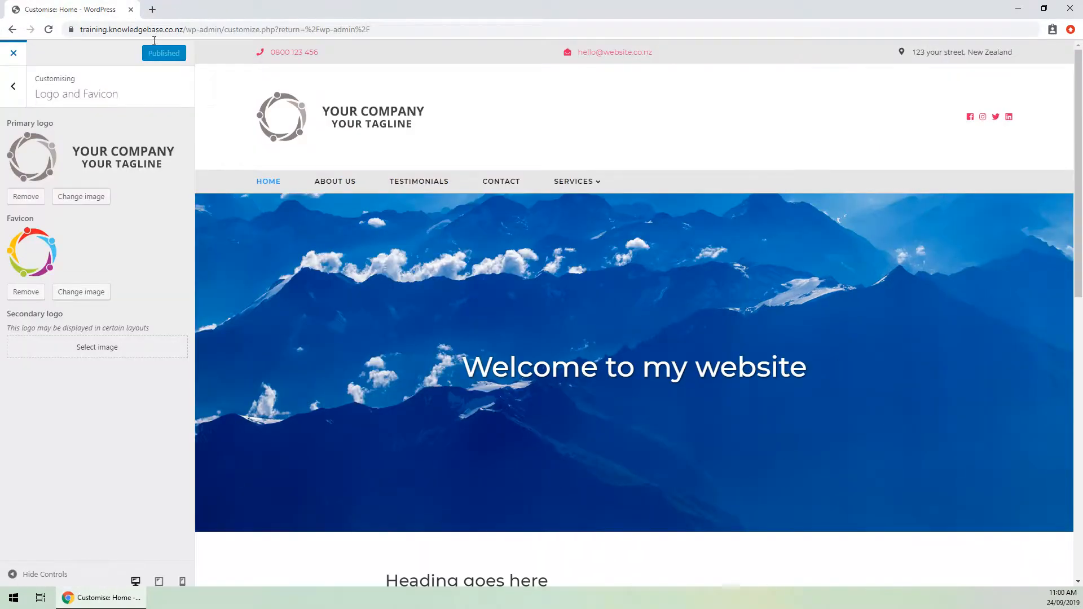
Go back to the Customiser section list and open Contact details & social URLs.
{"action": "left_click", "coordinate": [18, 89]}
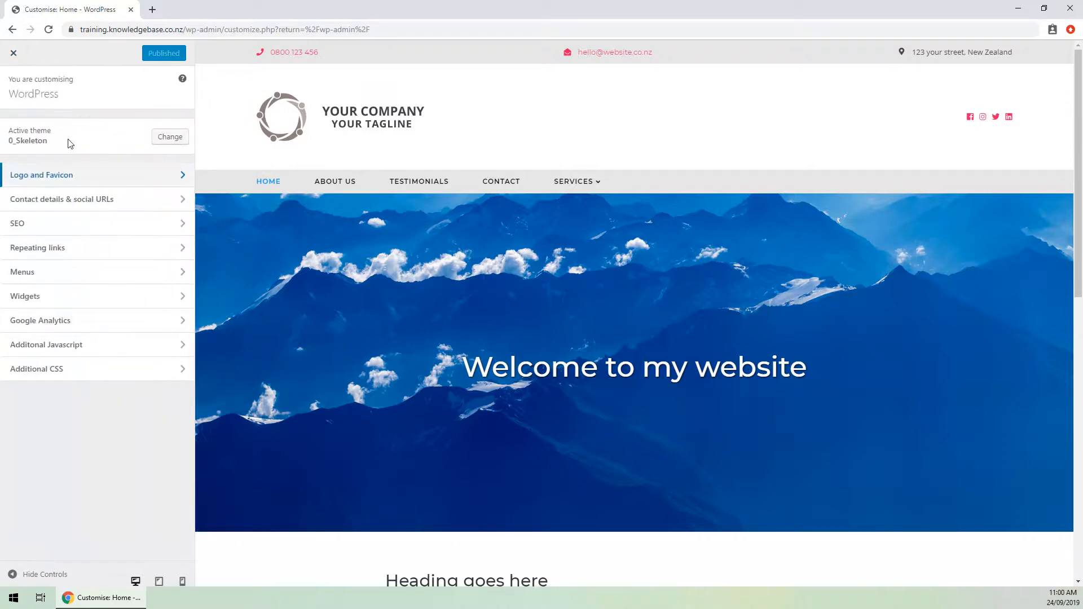
{"action": "left_click", "coordinate": [92, 209]}
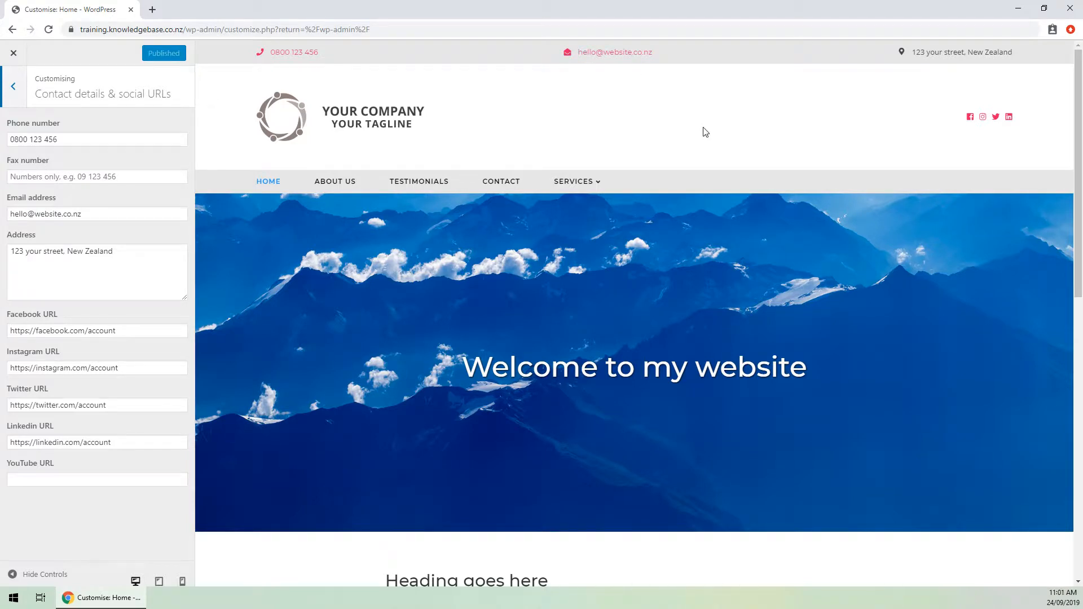
Replace the phone number with 022 123 456 and review the social URL fields.
{"action": "left_click_drag", "start_coordinate": [62, 139], "coordinate": [10, 139]}
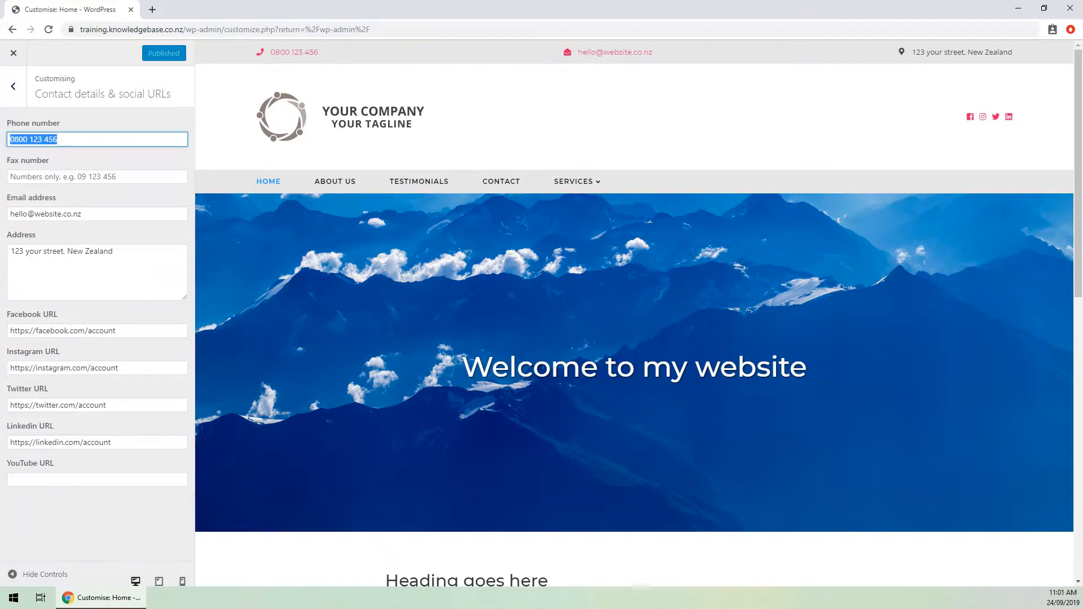
{"action": "type", "text": "022 123"}
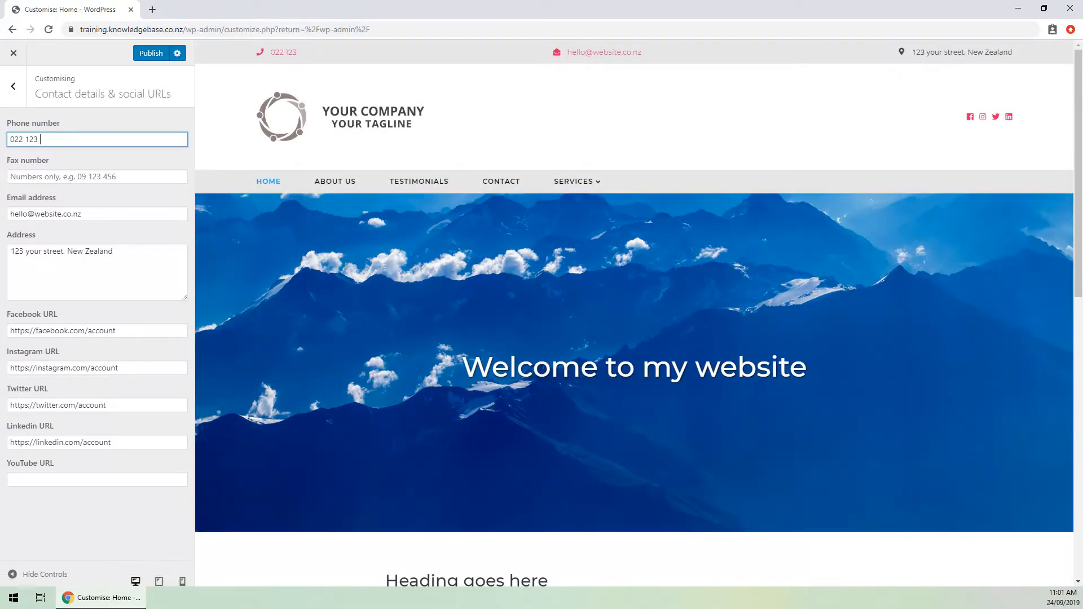
{"action": "type", "text": " 456"}
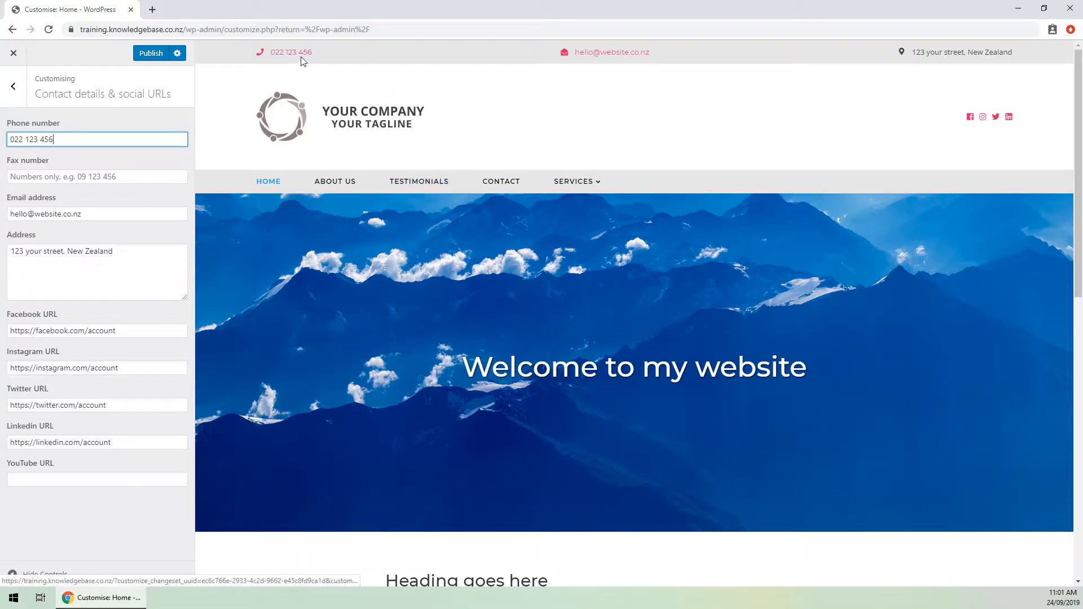
{"action": "scroll", "coordinate": [380, 157], "scroll_direction": "down", "scroll_amount": 10}
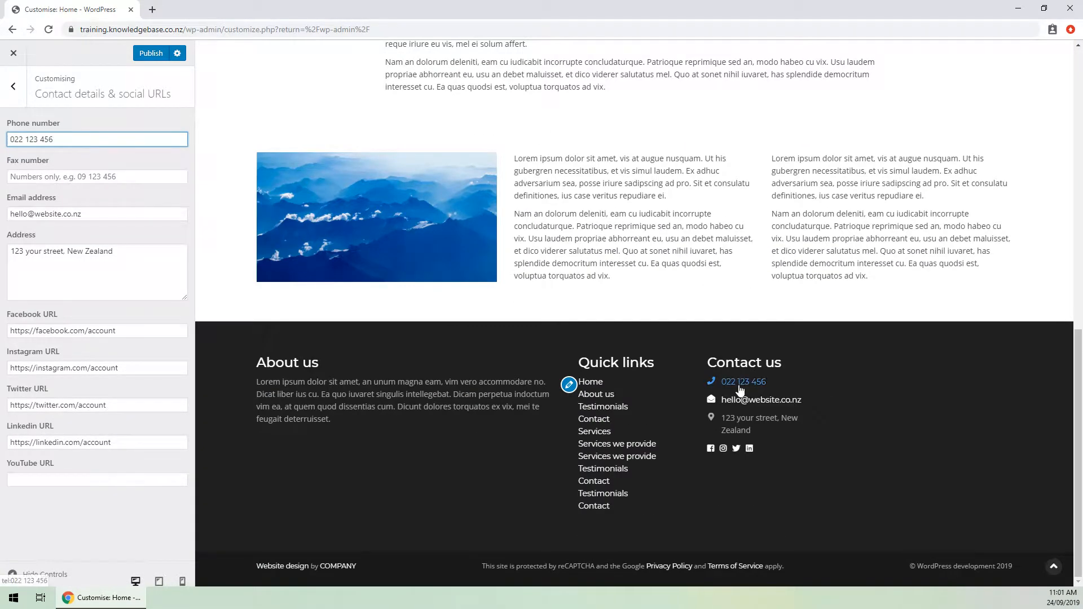
{"action": "scroll", "coordinate": [311, 263], "scroll_direction": "up", "scroll_amount": 11}
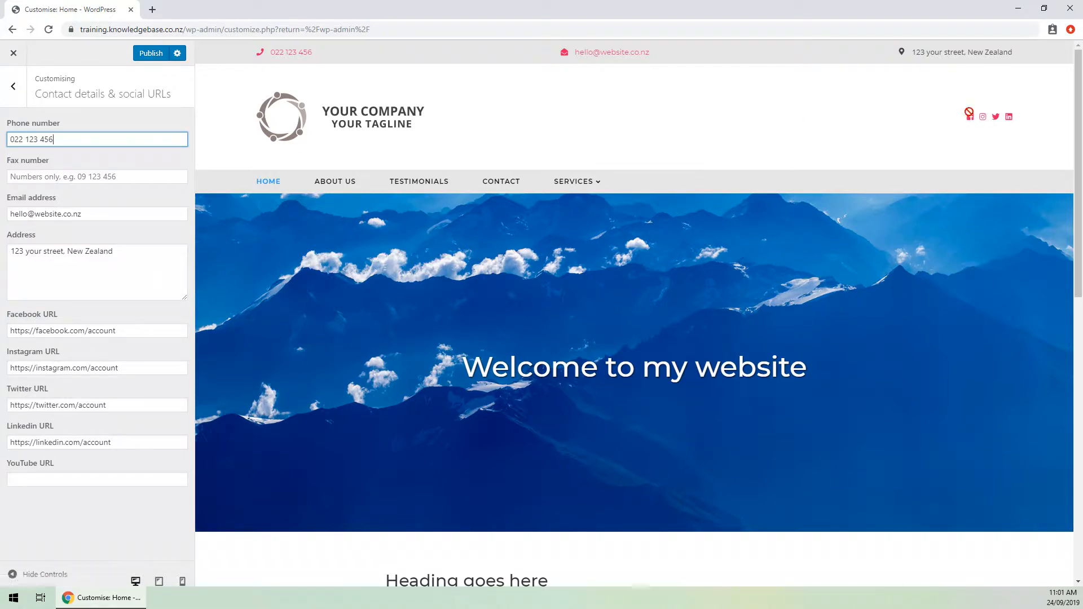
{"action": "left_click", "coordinate": [39, 481]}
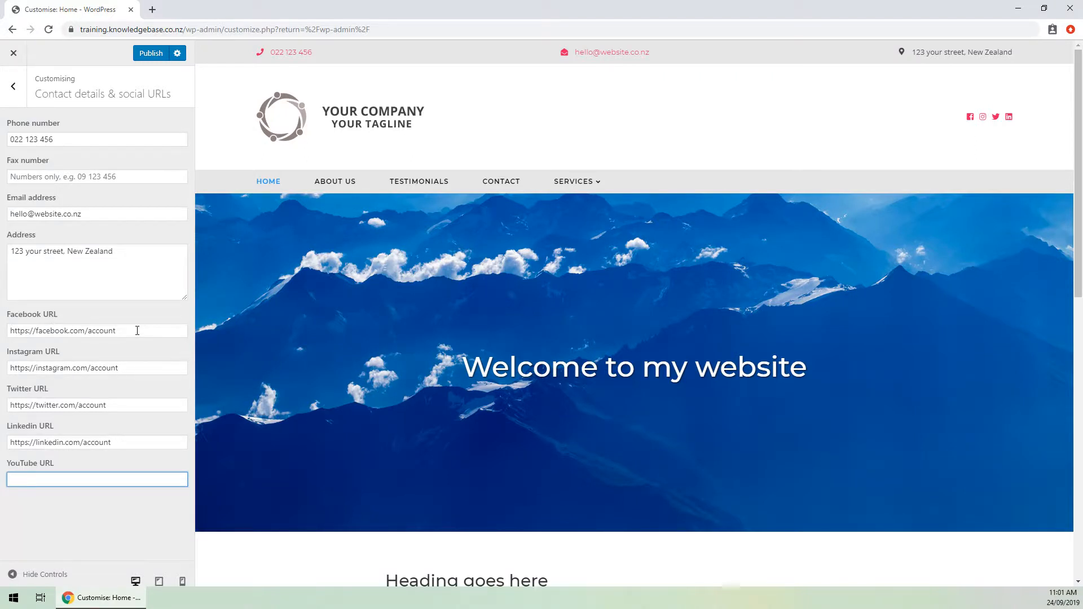
{"action": "left_click_drag", "start_coordinate": [137, 331], "coordinate": [50, 333]}
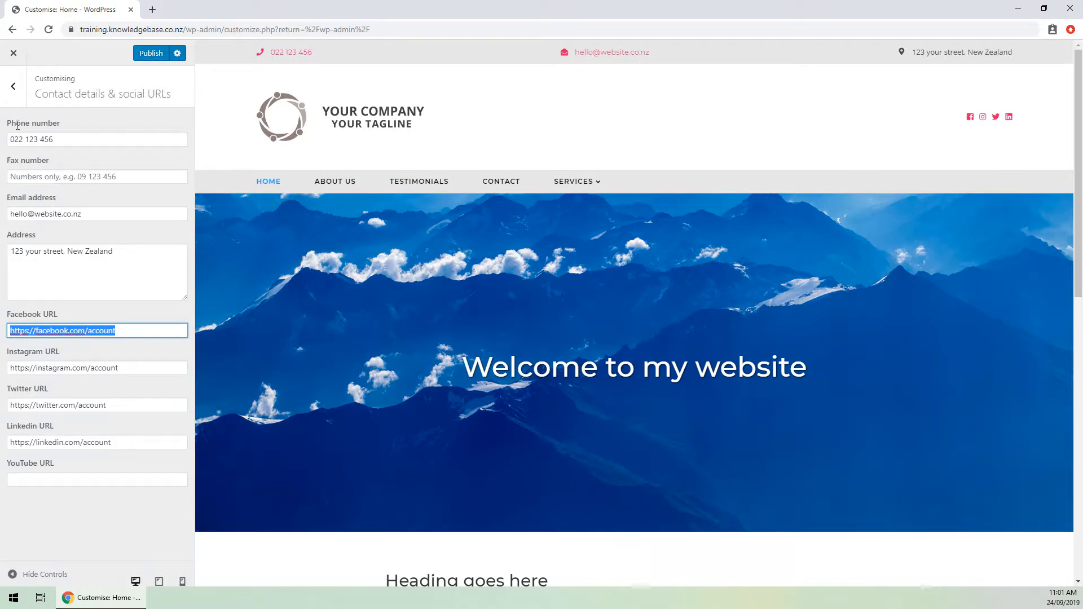
Return to the main Customiser menu and open the SEO section.
{"action": "left_click", "coordinate": [13, 86]}
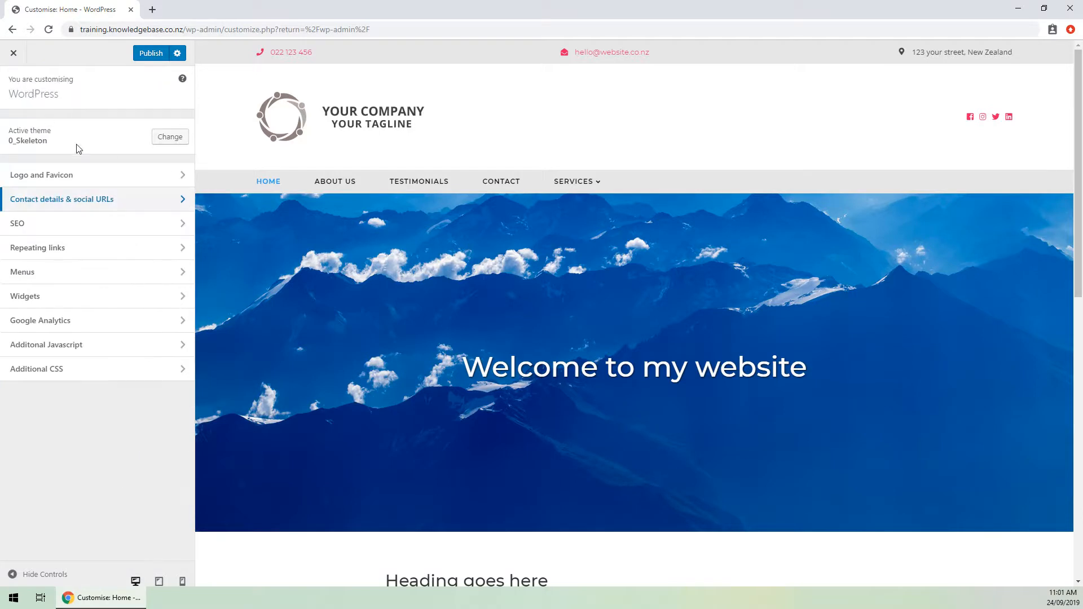
{"action": "left_click", "coordinate": [70, 227]}
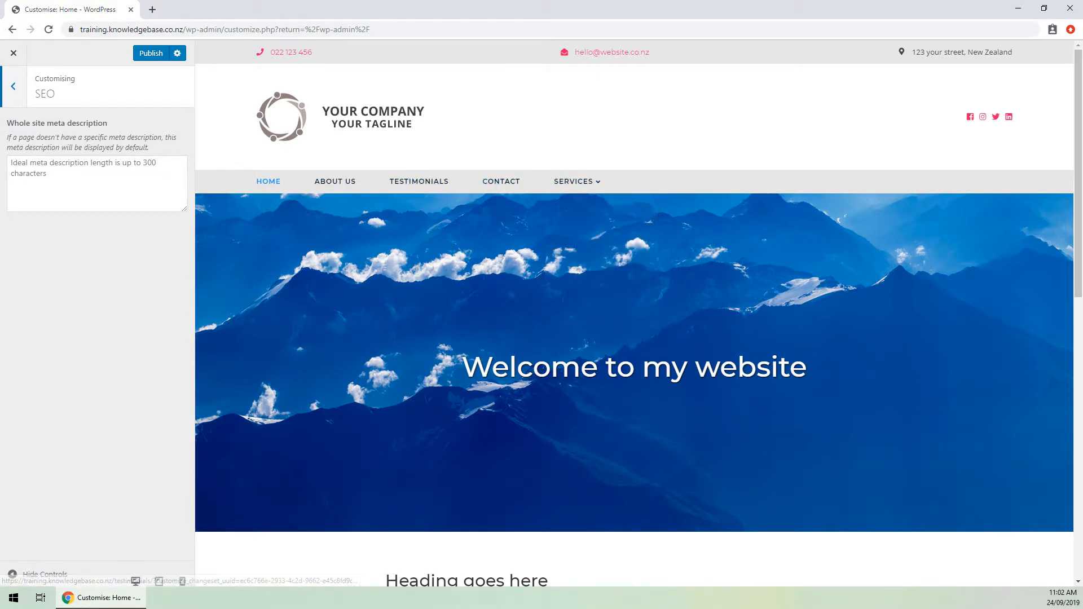
Set repeating link 1 to google.co.nz, copy its repeating_link shortcode, and publish.
{"action": "left_click", "coordinate": [58, 174]}
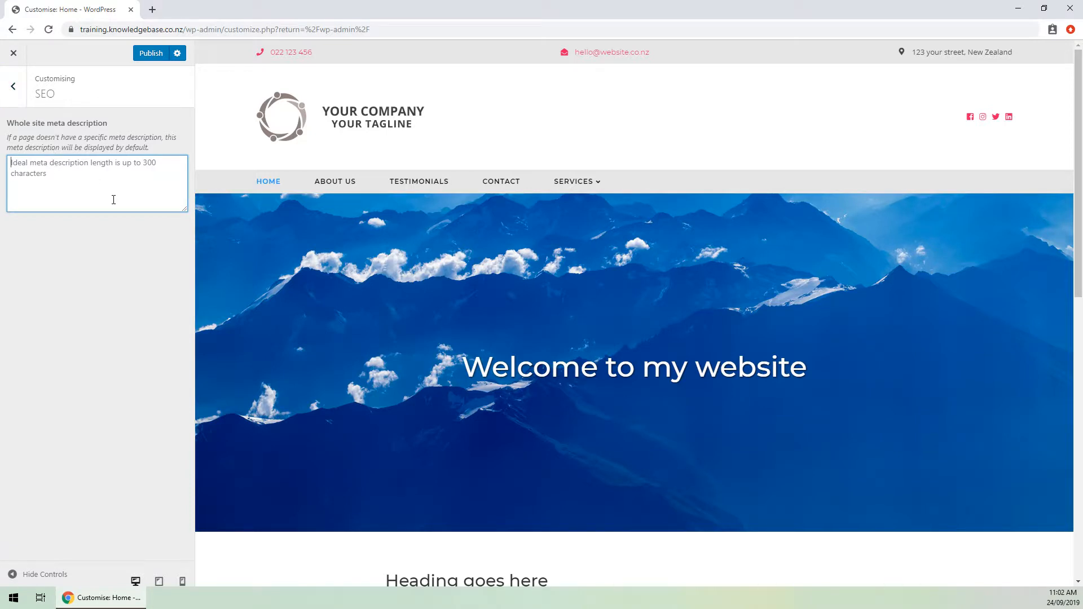
{"action": "left_click", "coordinate": [14, 88]}
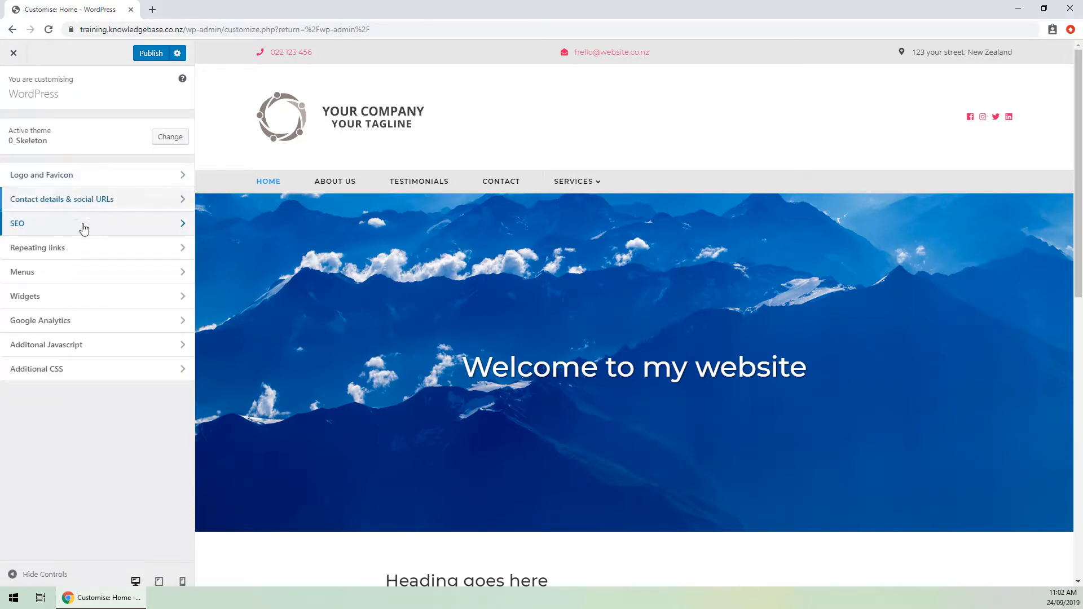
{"action": "left_click", "coordinate": [43, 254]}
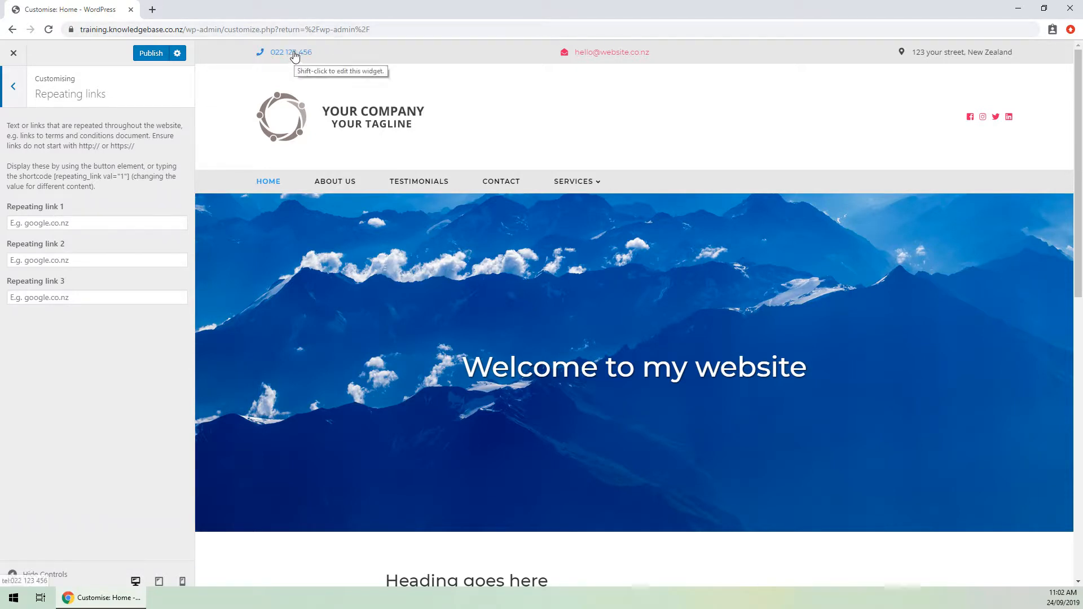
{"action": "scroll", "coordinate": [302, 202], "scroll_direction": "down", "scroll_amount": 1}
{"action": "scroll", "coordinate": [301, 202], "scroll_direction": "down", "scroll_amount": 5}
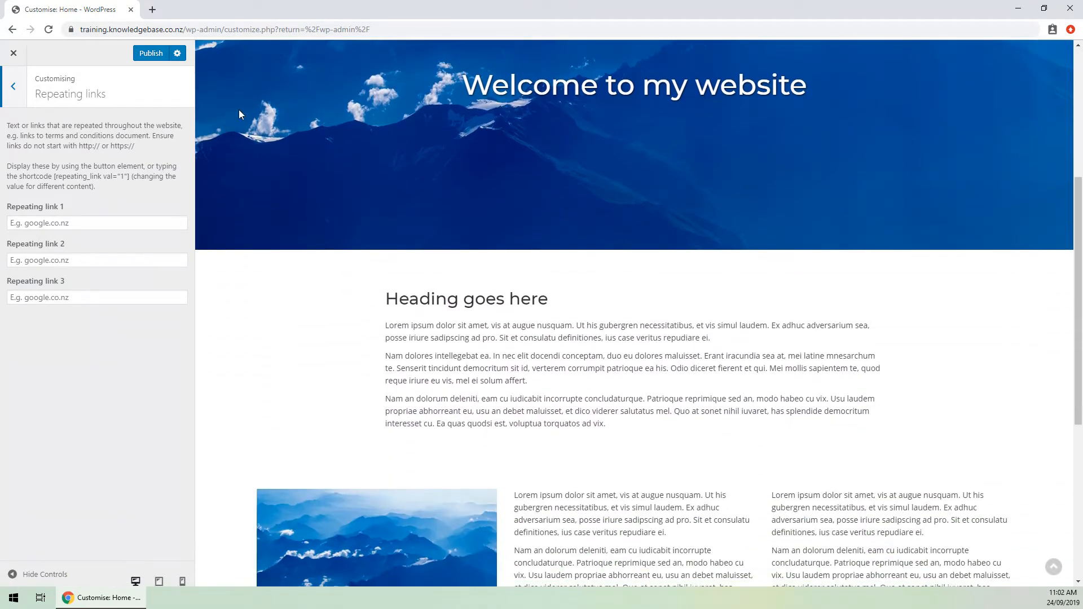
{"action": "scroll", "coordinate": [347, 198], "scroll_direction": "down", "scroll_amount": 3}
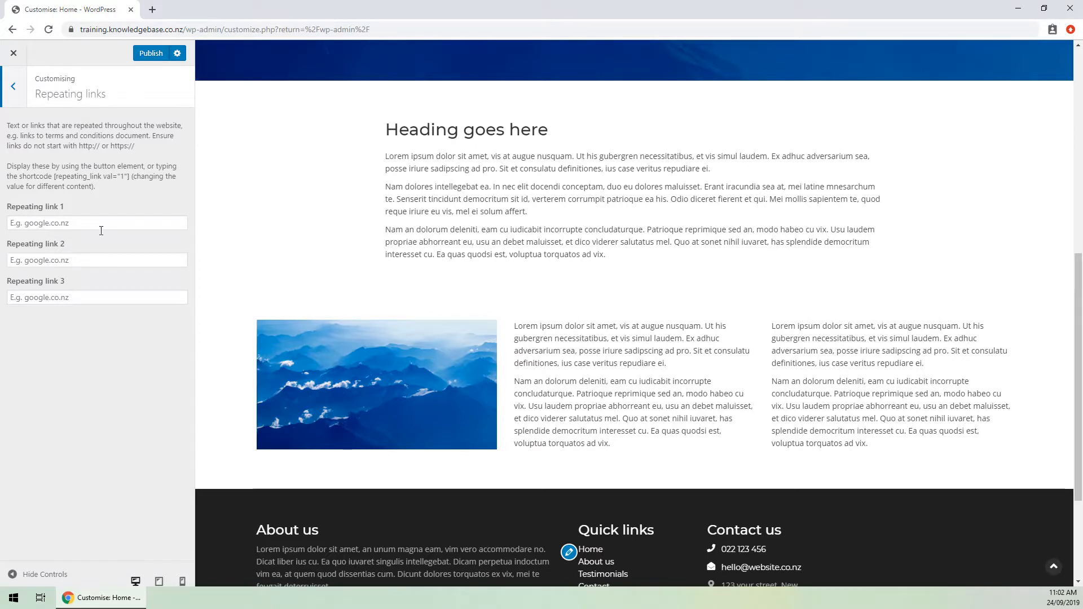
{"action": "left_click", "coordinate": [101, 226]}
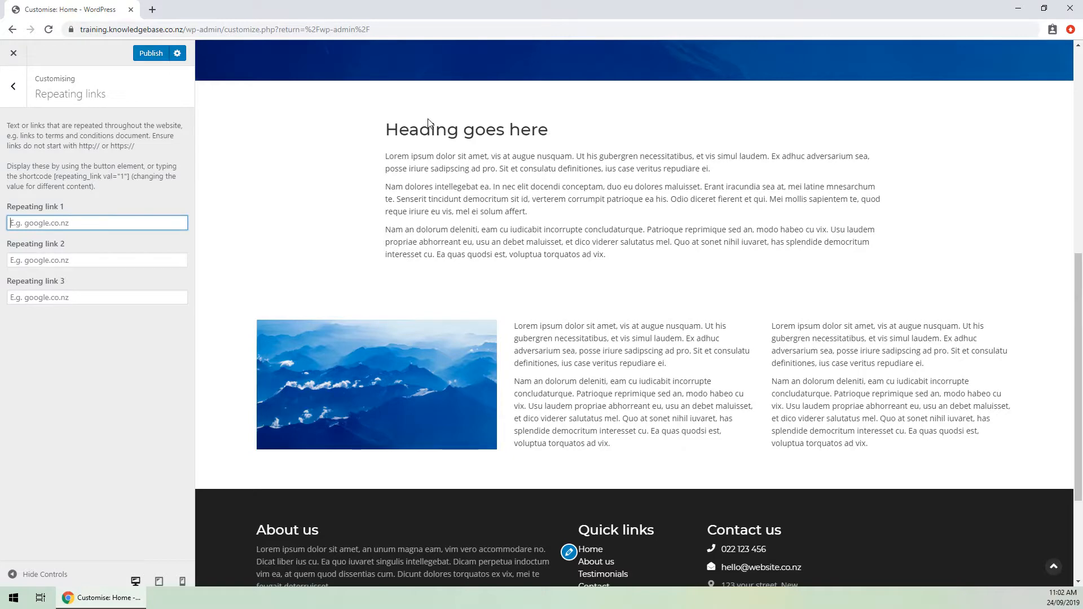
{"action": "type", "text": "google."}
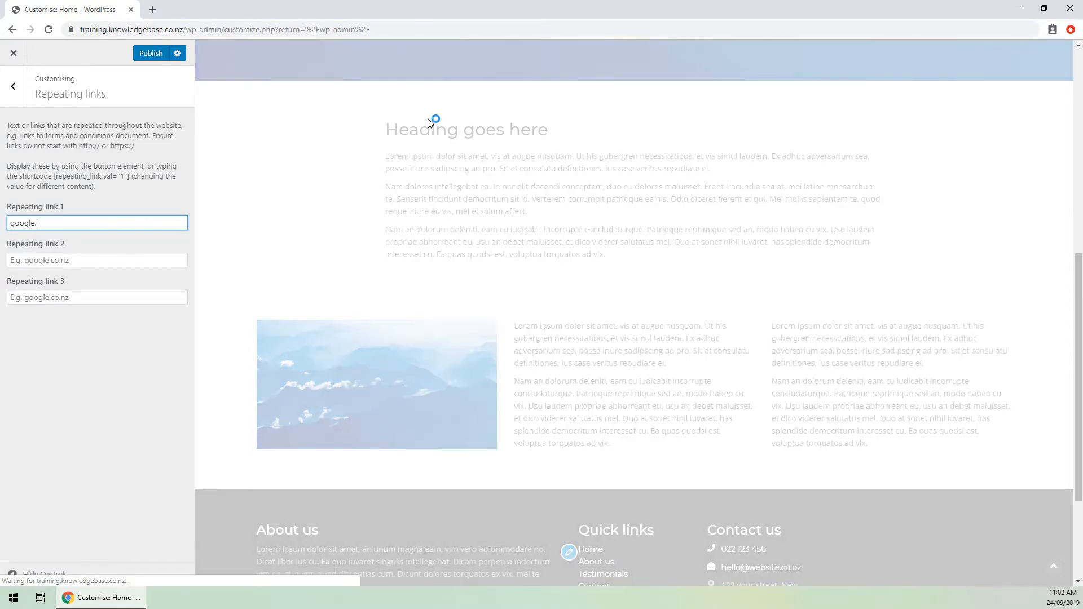
{"action": "type", "text": "co.nz"}
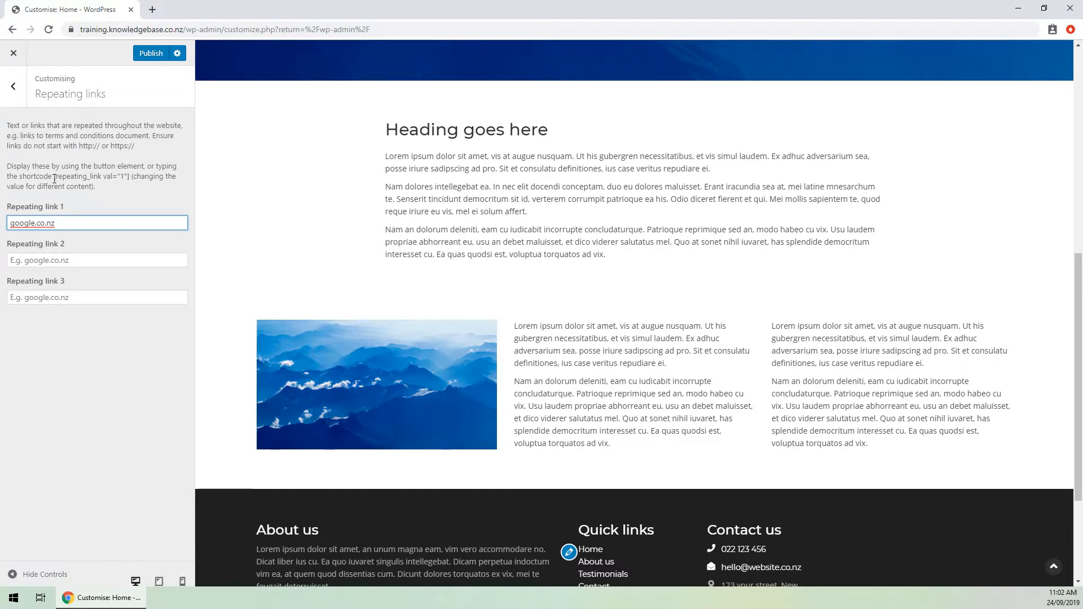
{"action": "left_click_drag", "start_coordinate": [54, 179], "coordinate": [131, 177]}
{"action": "key", "text": "ctrl+c"}
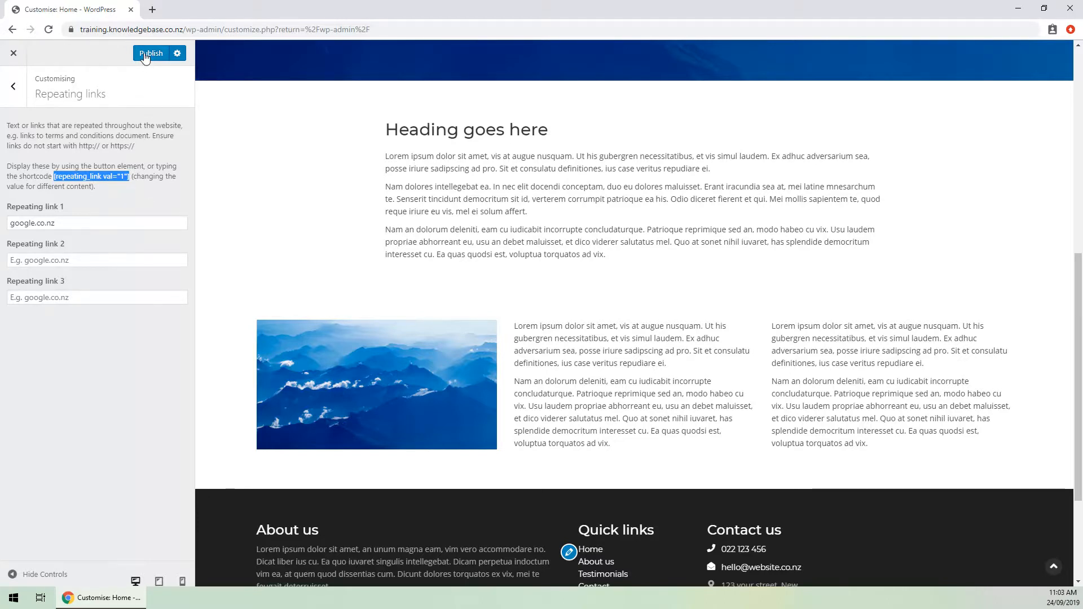
{"action": "left_click", "coordinate": [149, 57]}
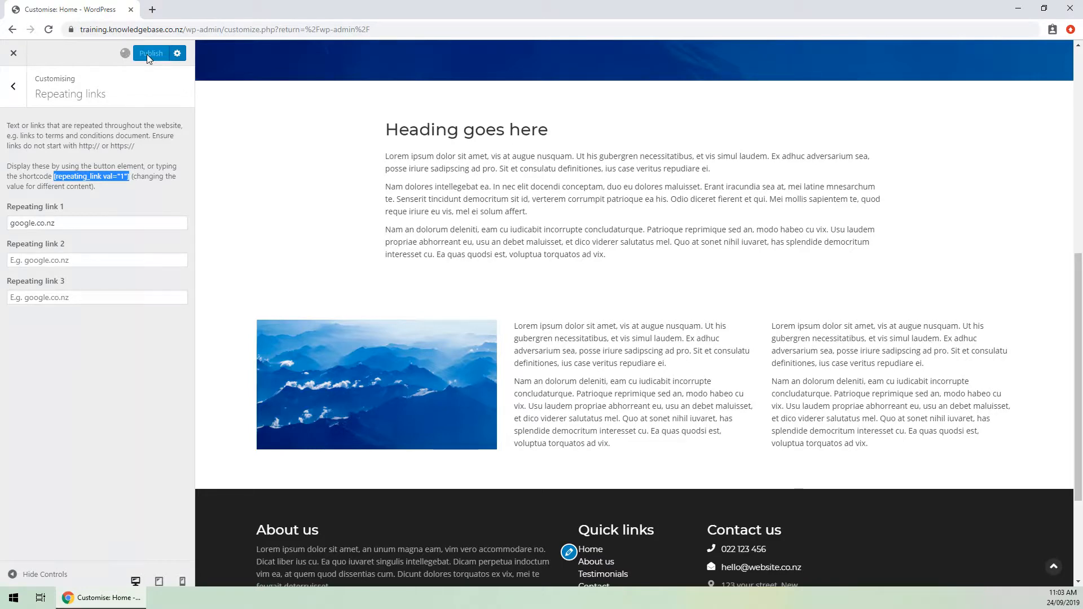
Set repeating link 2 to facebook.com and publish.
{"action": "left_click", "coordinate": [66, 256]}
{"action": "type", "text": "facebook.com"}
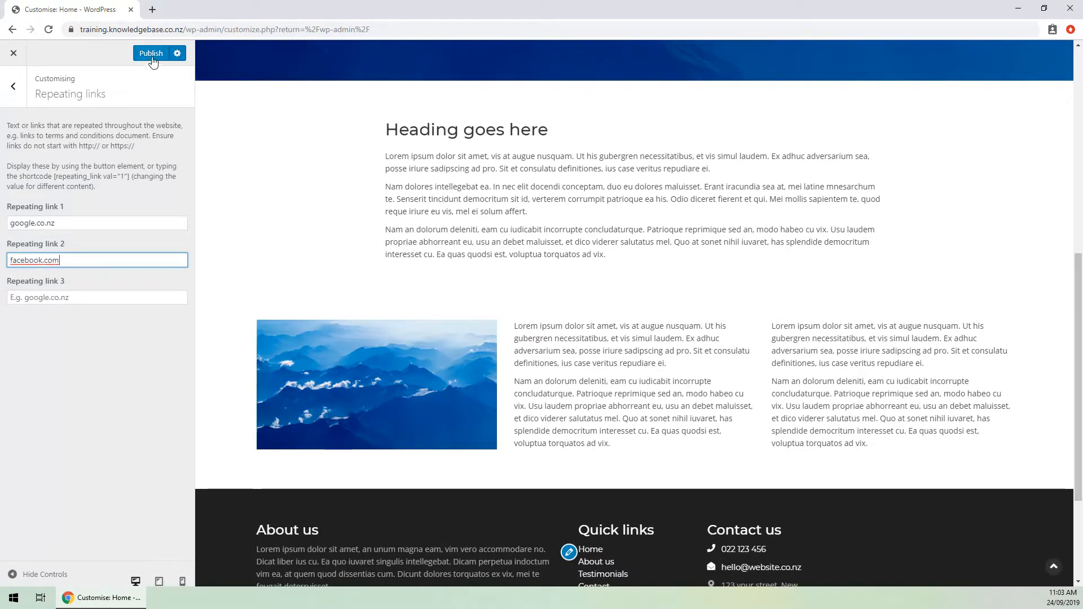
{"action": "left_click", "coordinate": [151, 53]}
Open the live home page in the page builder and edit its Text Block.
{"action": "left_click", "coordinate": [14, 53]}
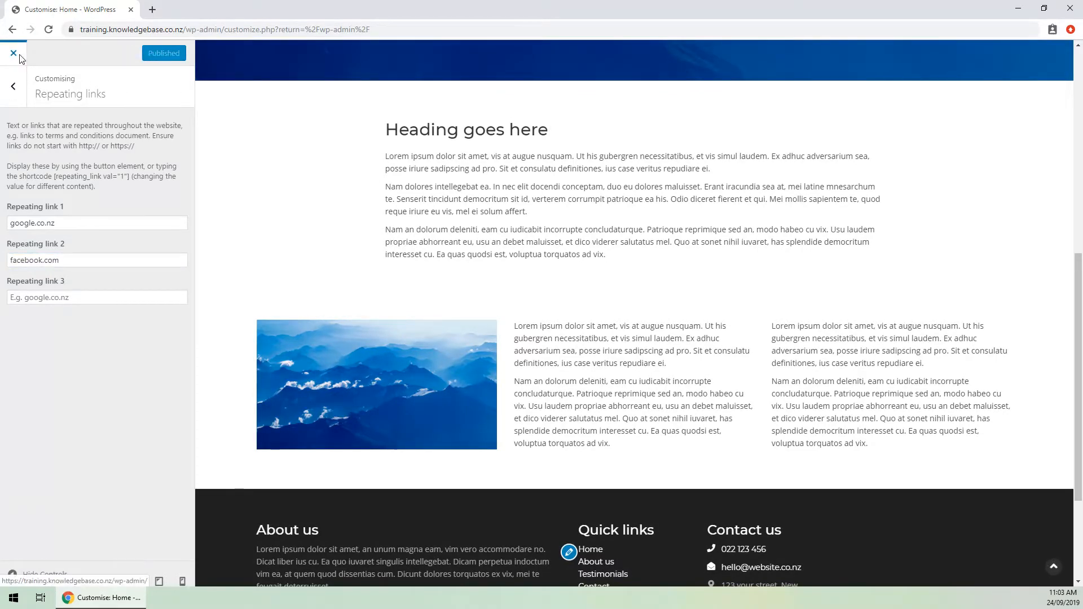
{"action": "left_click", "coordinate": [62, 52]}
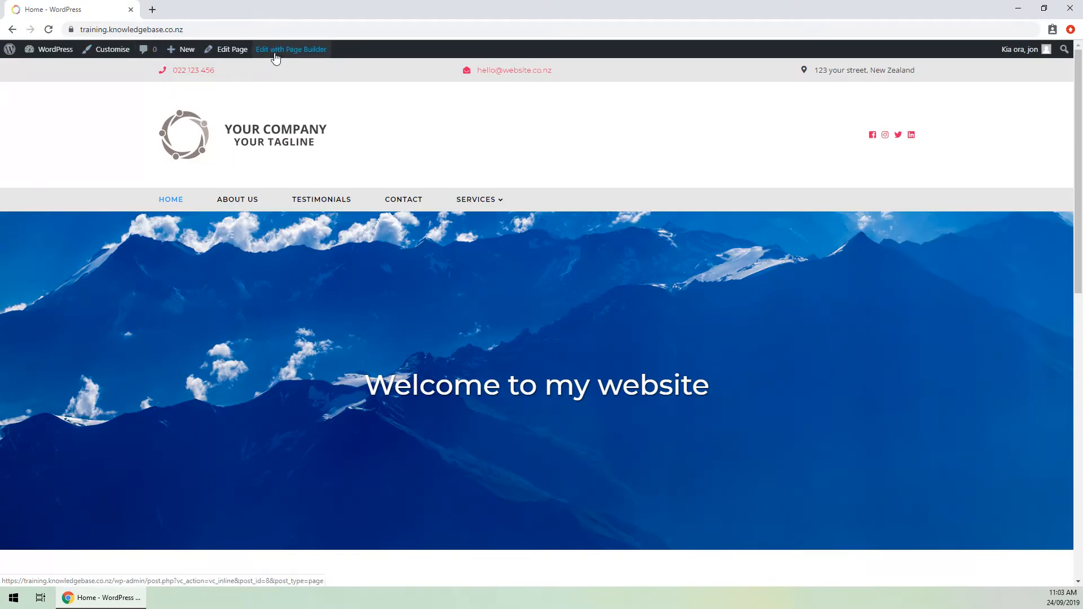
{"action": "left_click", "coordinate": [275, 51]}
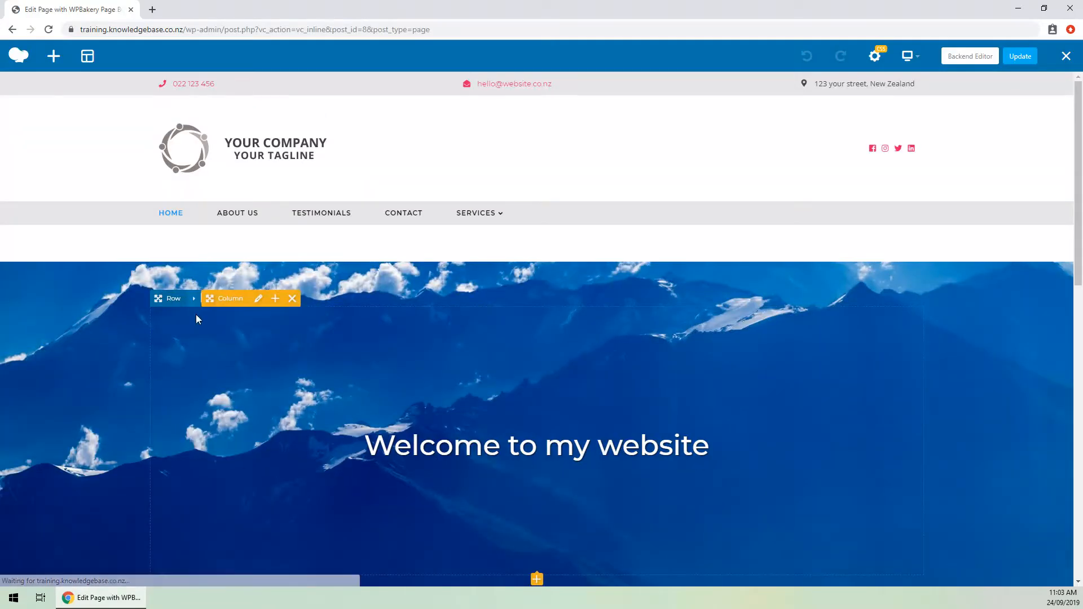
{"action": "scroll", "coordinate": [239, 331], "scroll_direction": "down", "scroll_amount": 8}
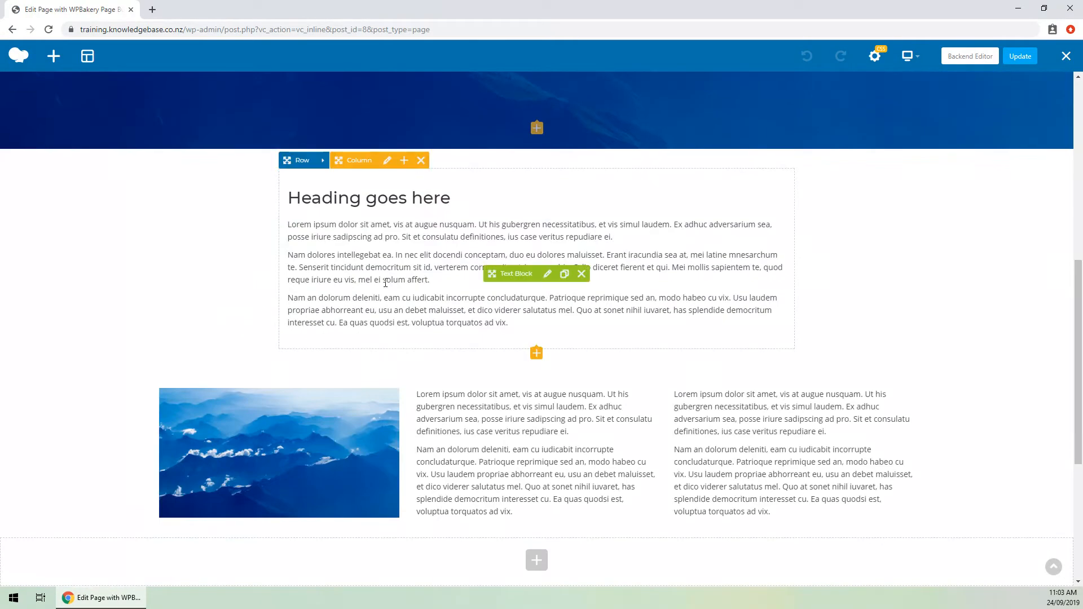
{"action": "left_click", "coordinate": [547, 275]}
{"action": "left_click_drag", "start_coordinate": [816, 66], "coordinate": [651, 80]}
{"action": "scroll", "coordinate": [706, 201], "scroll_direction": "down", "scroll_amount": 5}
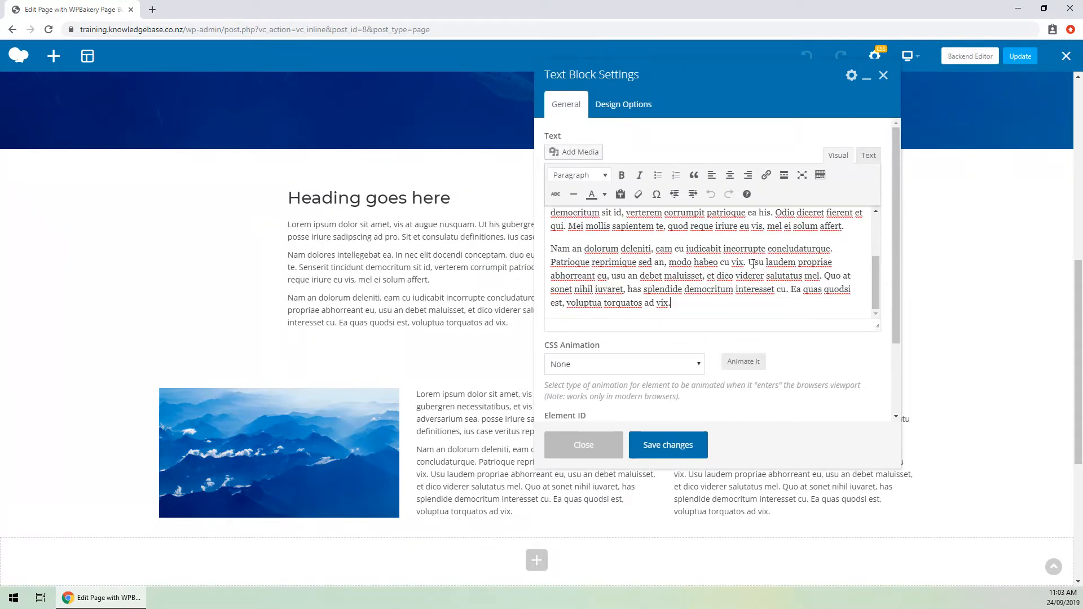
Paste the repeating_link shortcode into the text block and save it.
{"action": "key", "text": "Return"}
{"action": "key", "text": "ctrl+v"}
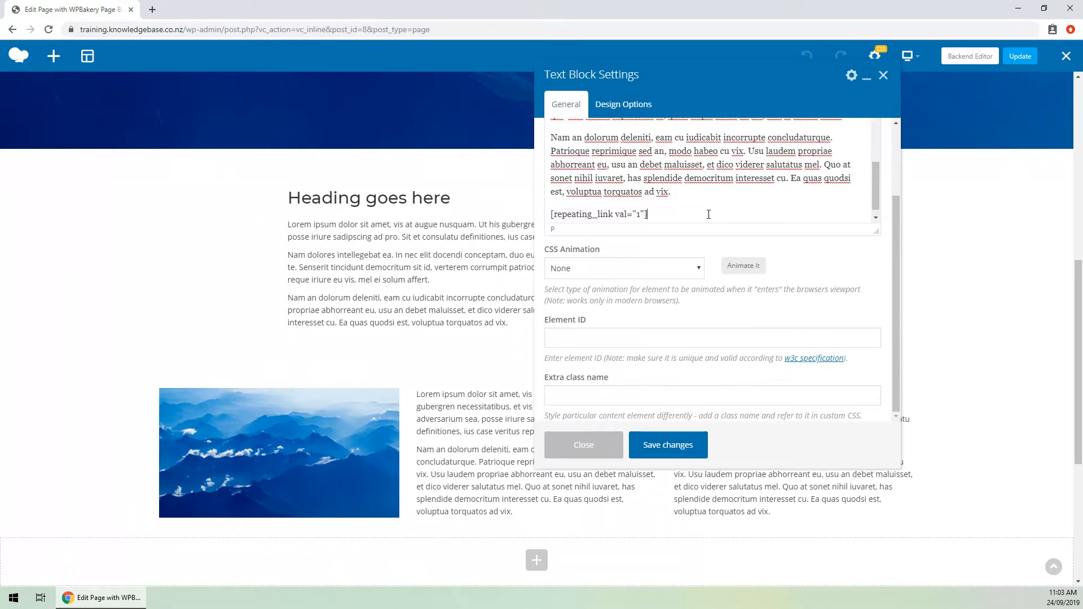
{"action": "left_click", "coordinate": [694, 451]}
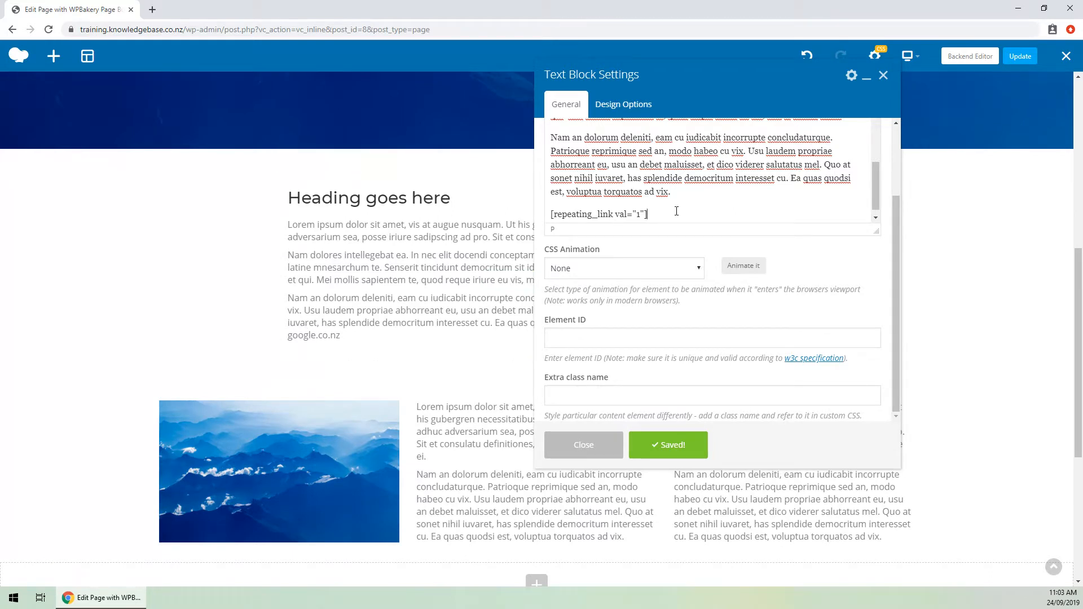
Add a 'Go to google' line with google linked to the shortcode, save, and update the page.
{"action": "key", "text": "Return"}
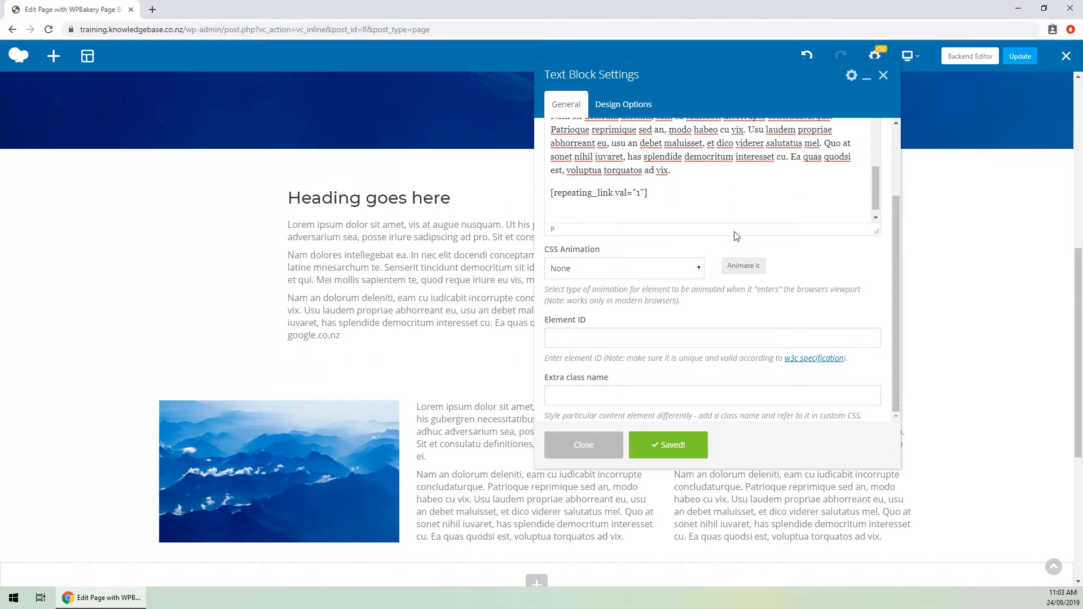
{"action": "key", "text": "Return"}
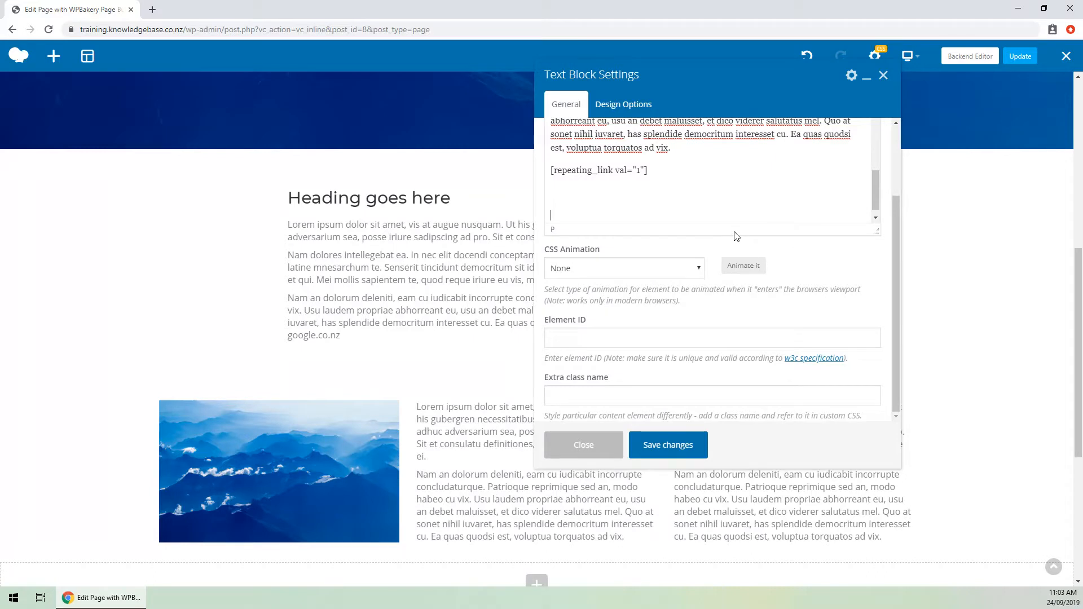
{"action": "type", "text": "Go to google"}
{"action": "key", "text": "shift+Left"}
{"action": "key", "text": "shift+Left"}
{"action": "key", "text": "shift+Left"}
{"action": "scroll", "coordinate": [736, 236], "scroll_direction": "up", "scroll_amount": 5}
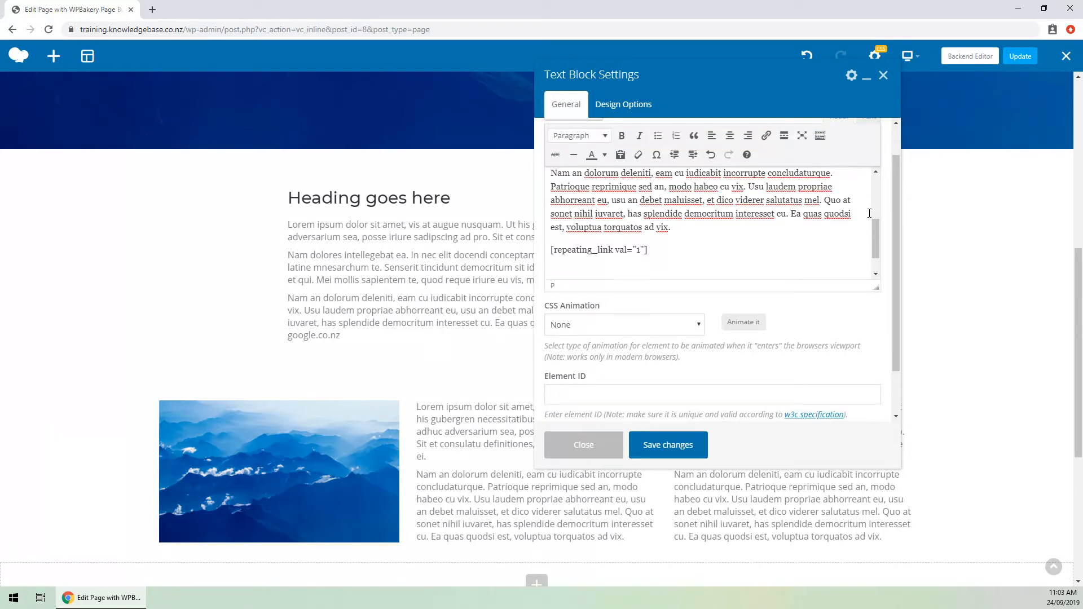
{"action": "left_click", "coordinate": [766, 137]}
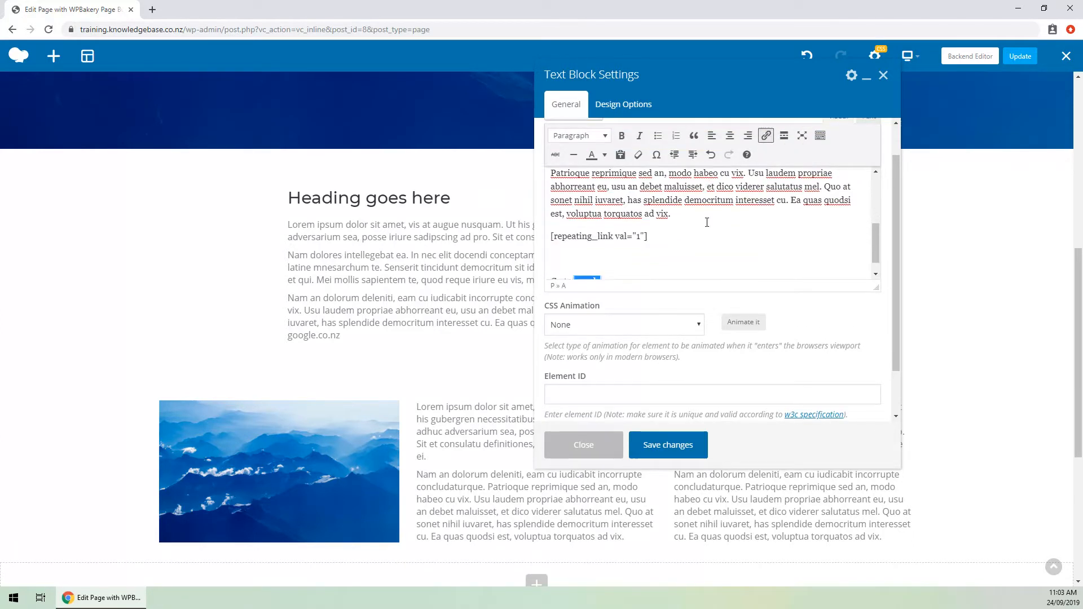
{"action": "key", "text": "ctrl+v"}
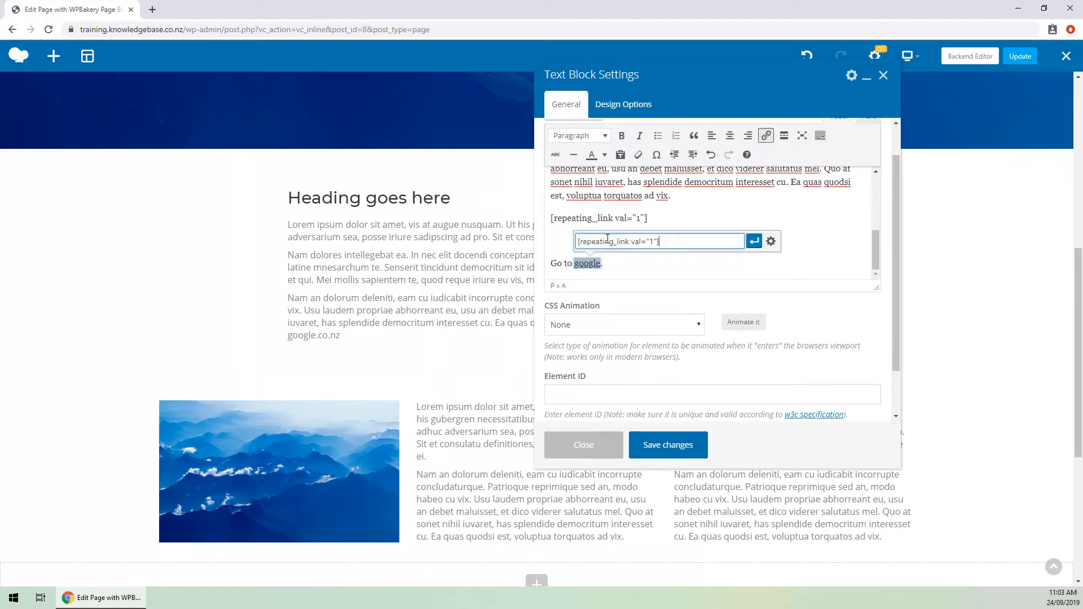
{"action": "left_click", "coordinate": [755, 243]}
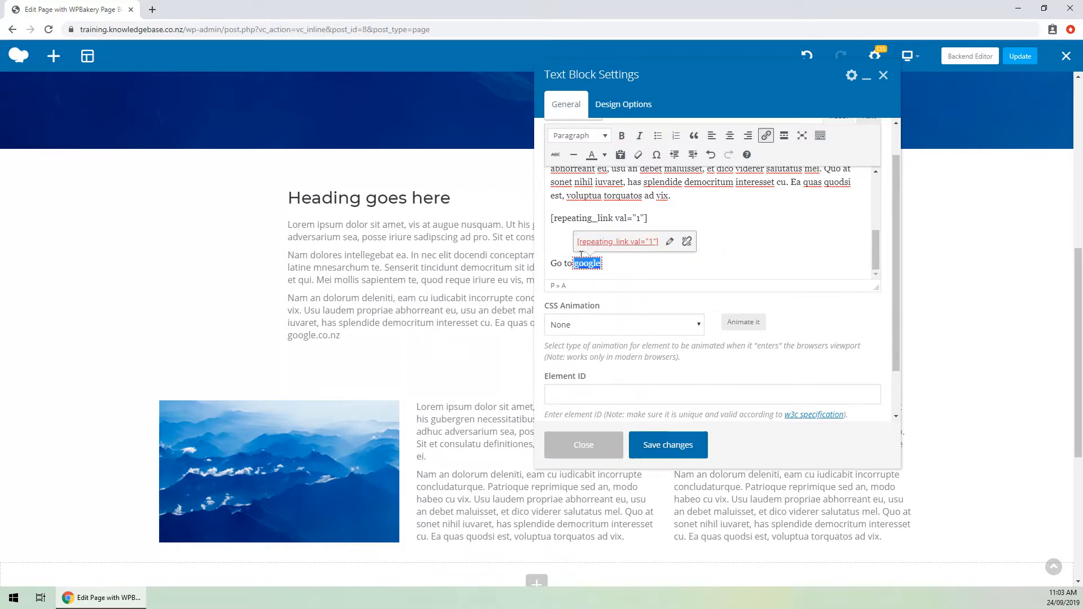
{"action": "left_click", "coordinate": [655, 446]}
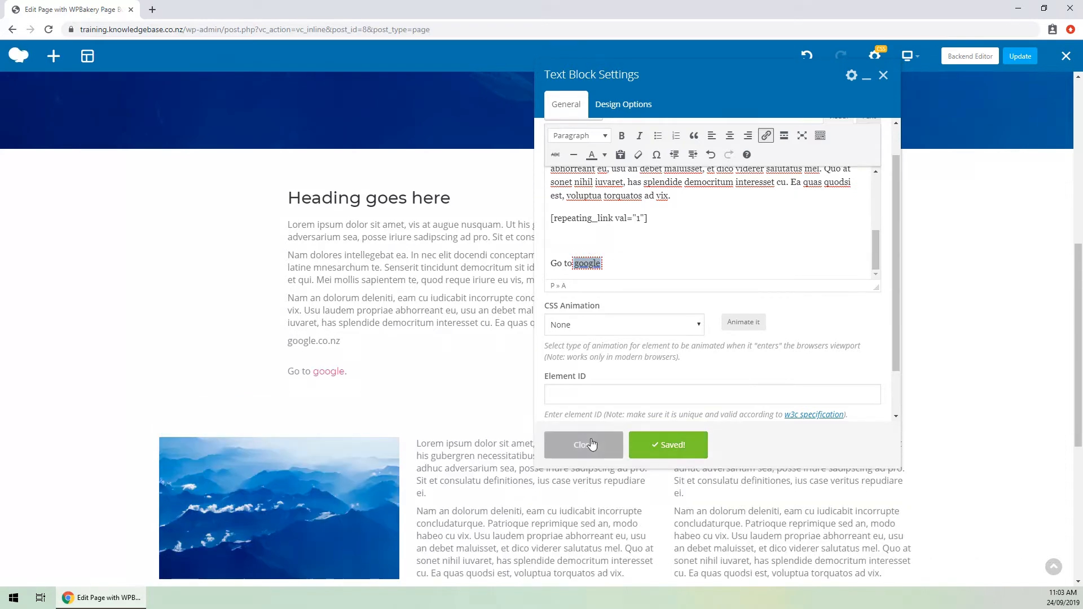
{"action": "left_click", "coordinate": [1020, 57]}
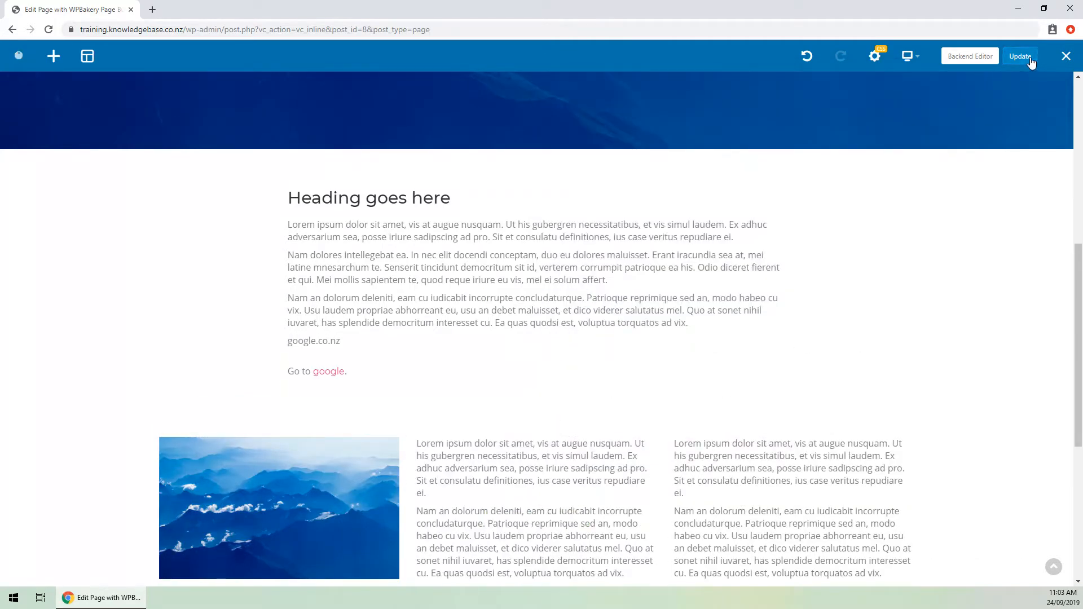
{"action": "left_click", "coordinate": [1066, 56]}
Follow the google.co.nz link on the home page, come back, and open the Customiser.
{"action": "scroll", "coordinate": [466, 150], "scroll_direction": "down", "scroll_amount": 6}
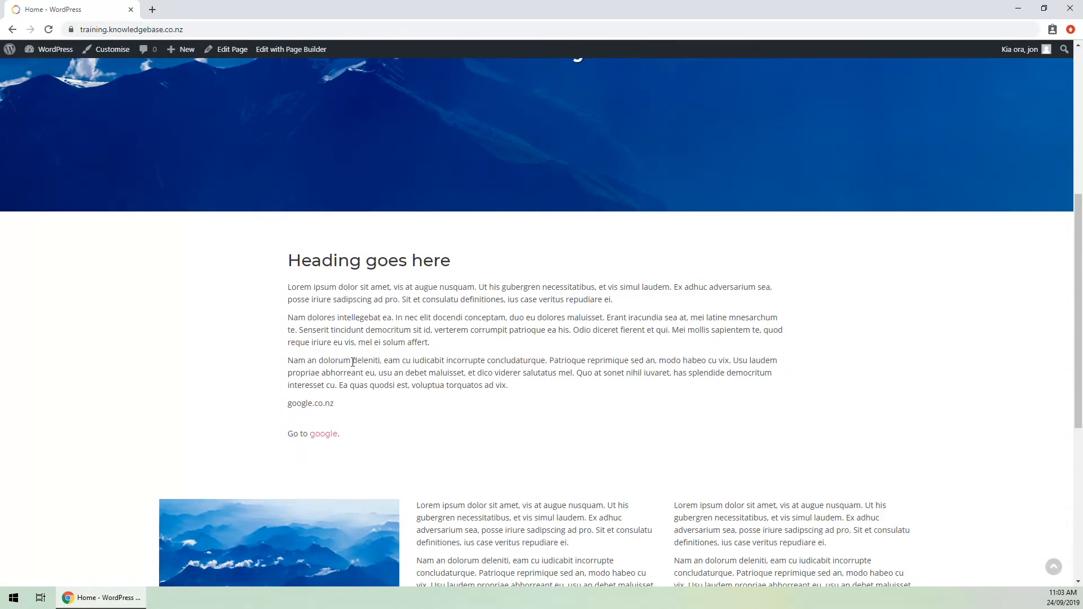
{"action": "double_click", "coordinate": [298, 406]}
{"action": "left_click", "coordinate": [337, 404]}
{"action": "left_click", "coordinate": [320, 435]}
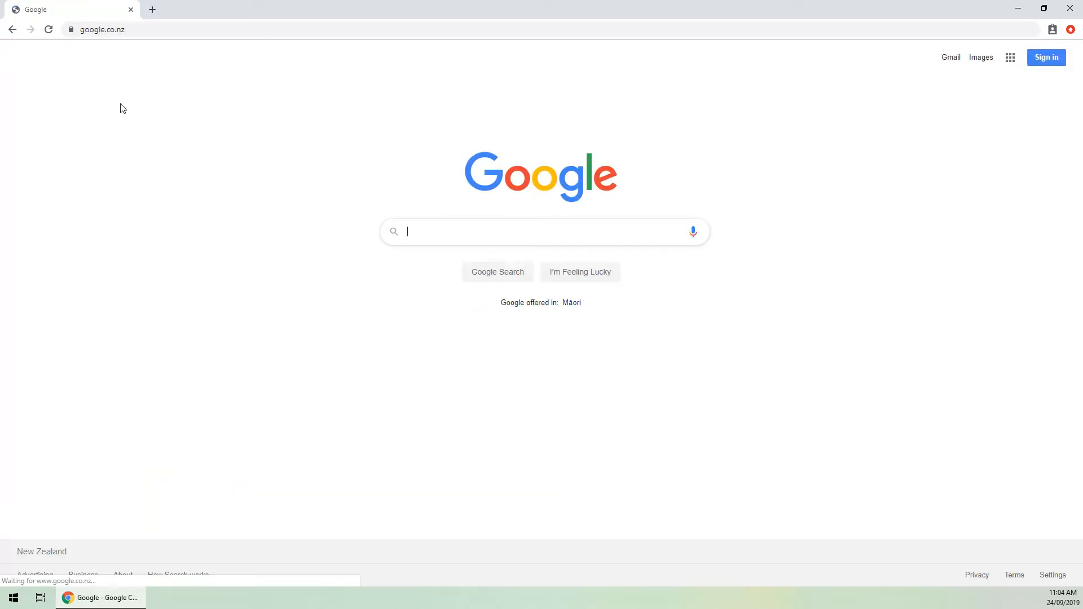
{"action": "left_click", "coordinate": [12, 29]}
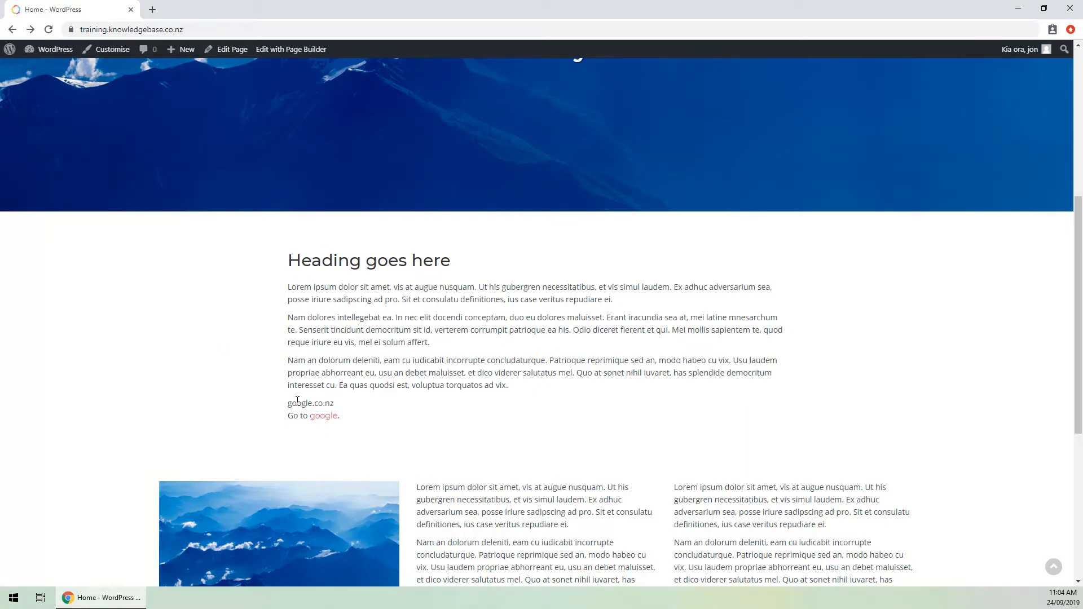
{"action": "left_click", "coordinate": [107, 51]}
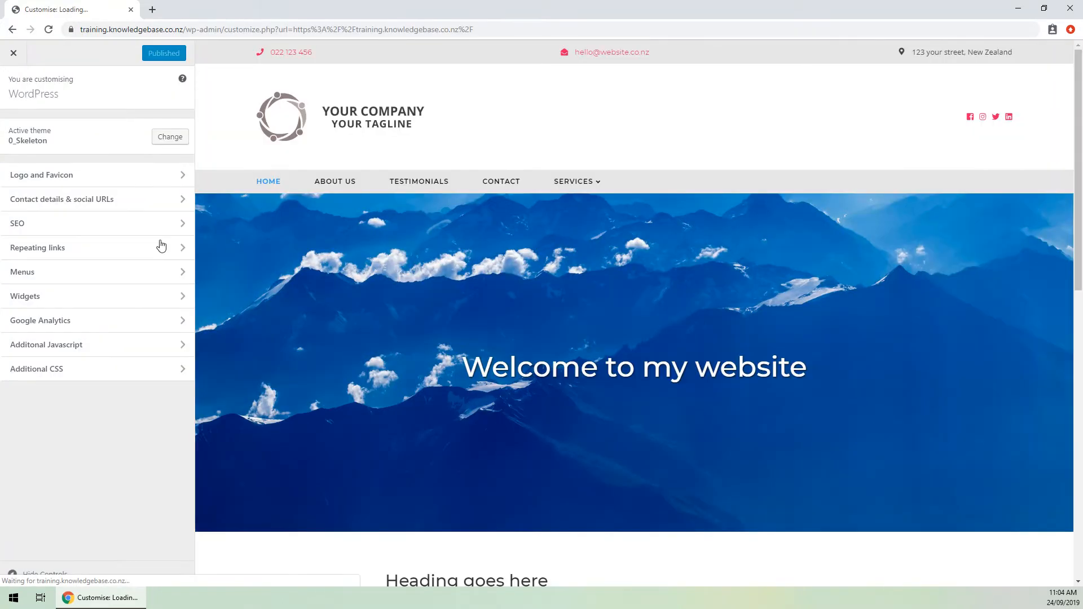
In Repeating links, change link 1's ending from .co.nz to .com and publish.
{"action": "left_click", "coordinate": [111, 255]}
{"action": "scroll", "coordinate": [266, 265], "scroll_direction": "down", "scroll_amount": 10}
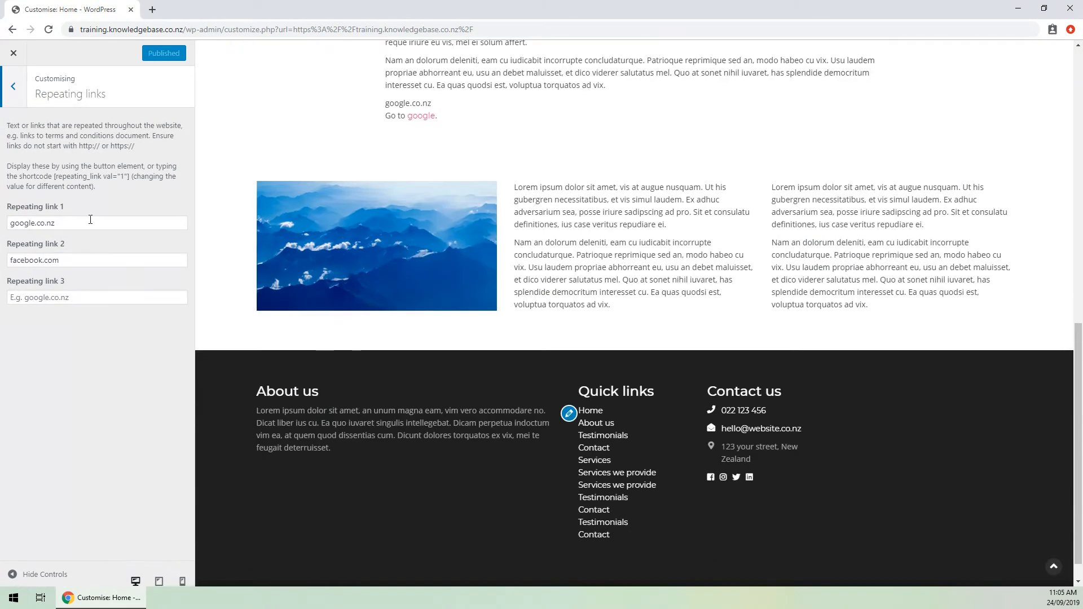
{"action": "double_click", "coordinate": [32, 222]}
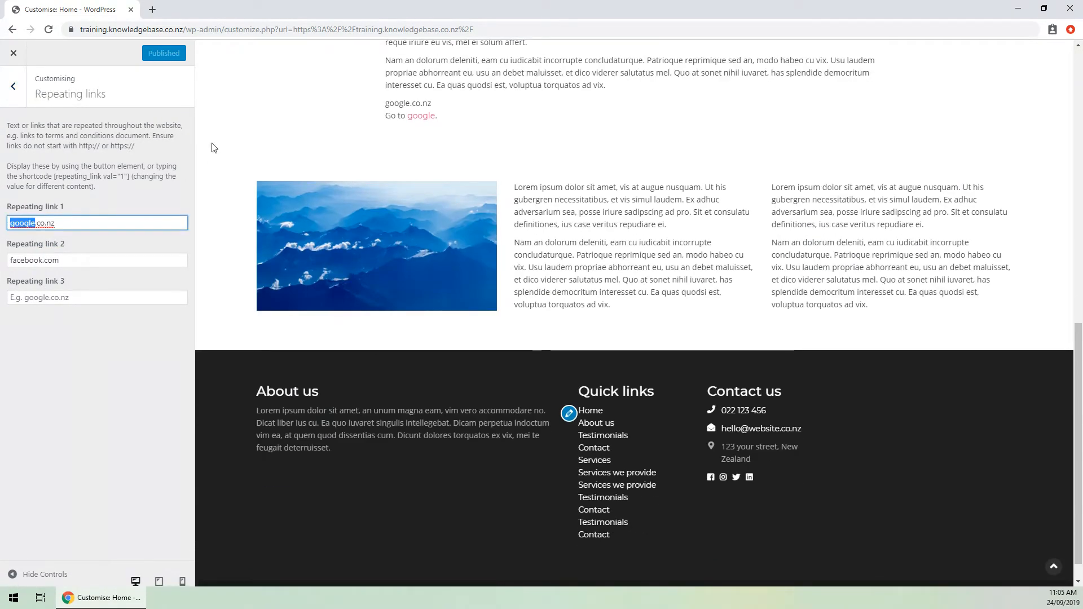
{"action": "key", "text": "Right"}
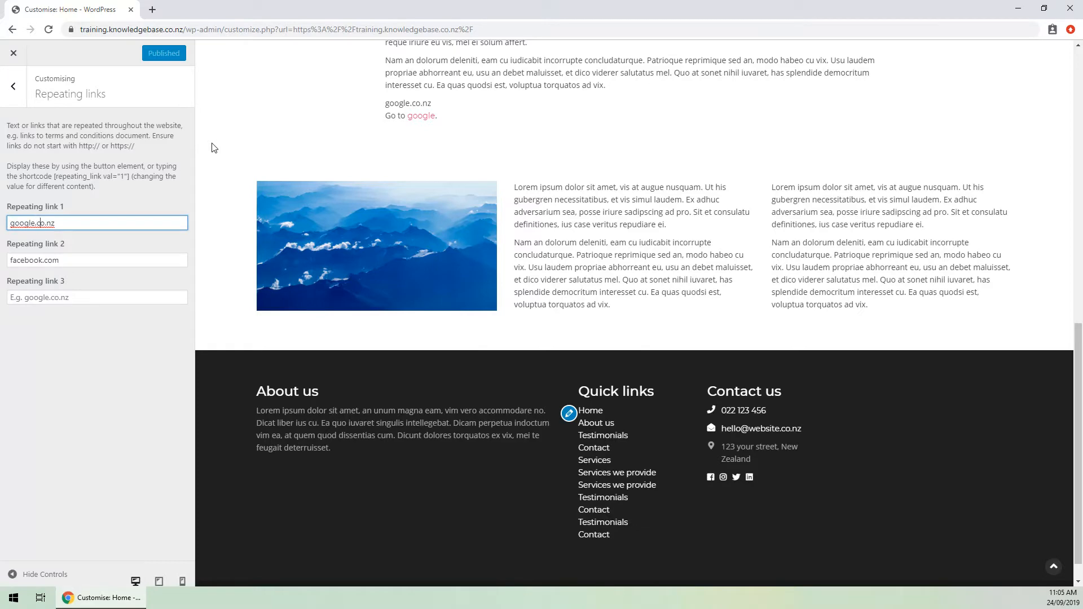
{"action": "key", "text": "shift+Right"}
{"action": "key", "text": "shift+Right"}
{"action": "type", "text": "m"}
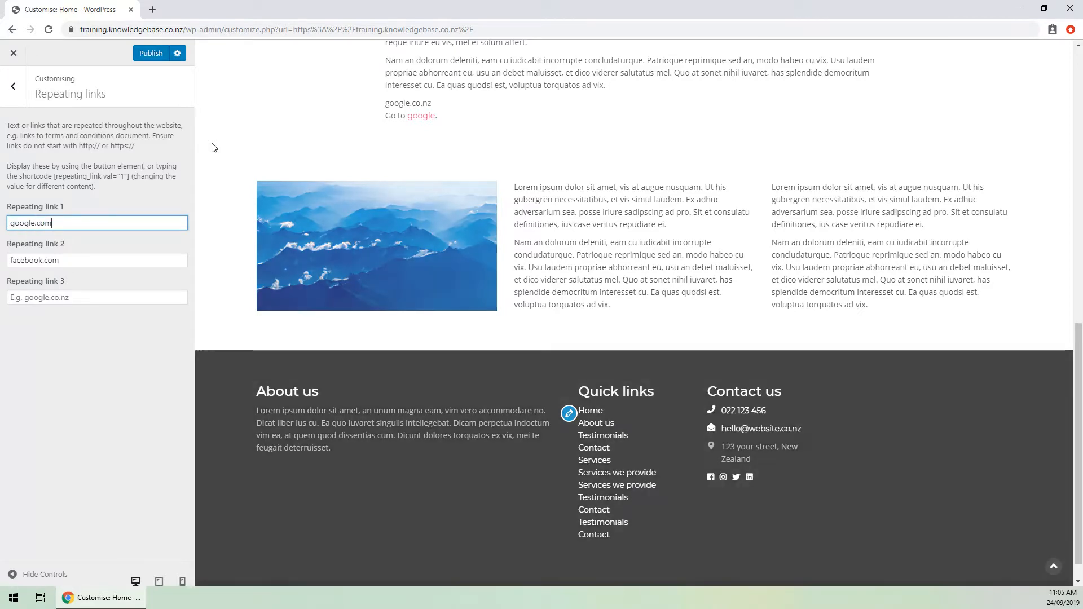
{"action": "left_click", "coordinate": [146, 55]}
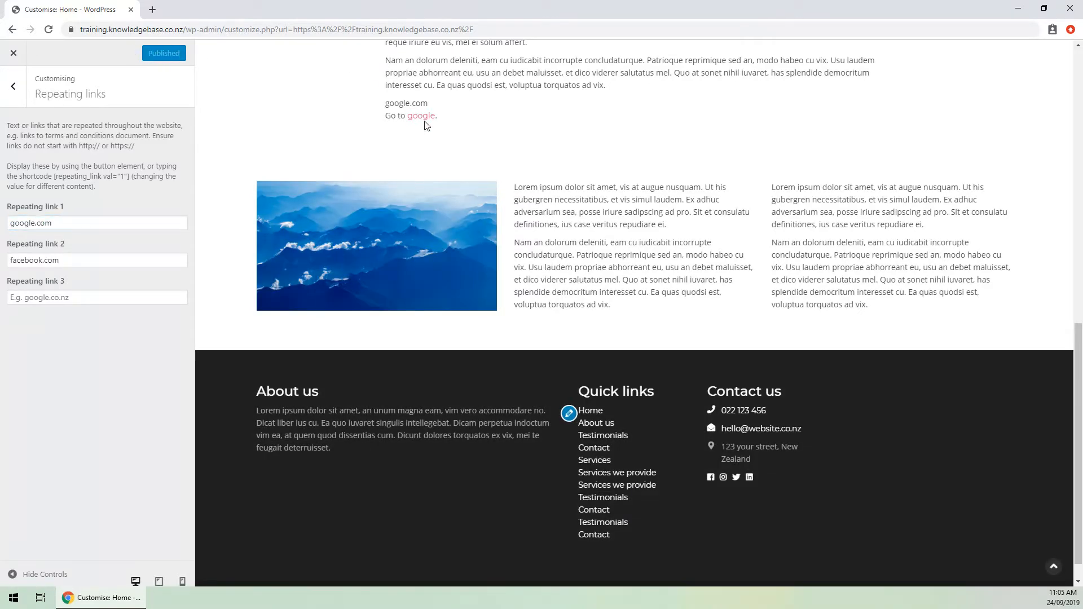
{"action": "scroll", "coordinate": [241, 130], "scroll_direction": "up", "scroll_amount": 1}
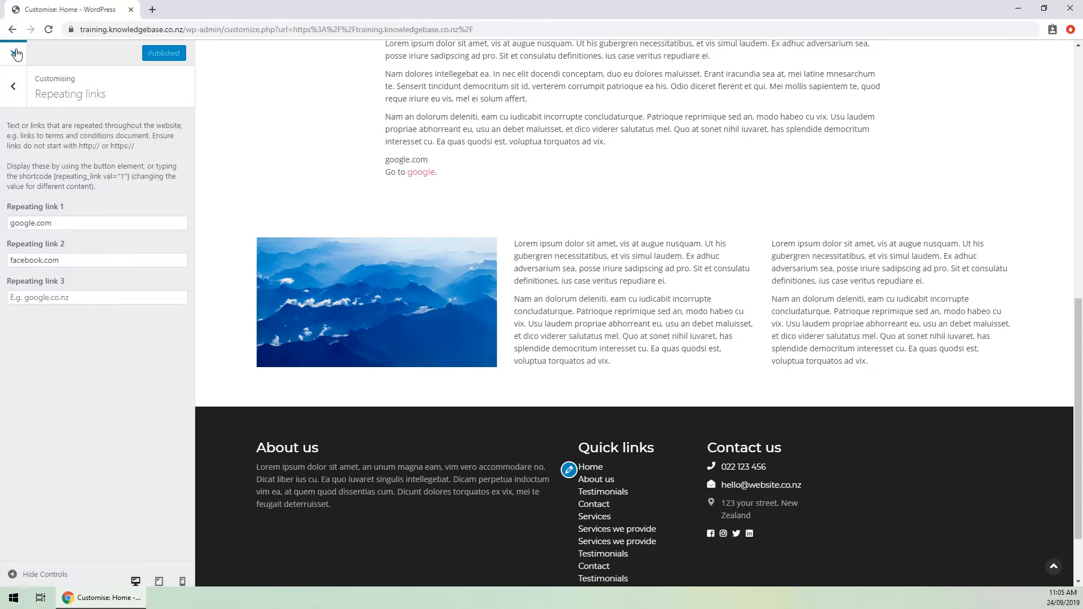
Back out of Repeating links, view Additional JavaScript, then return to the main sections list.
{"action": "left_click", "coordinate": [14, 87]}
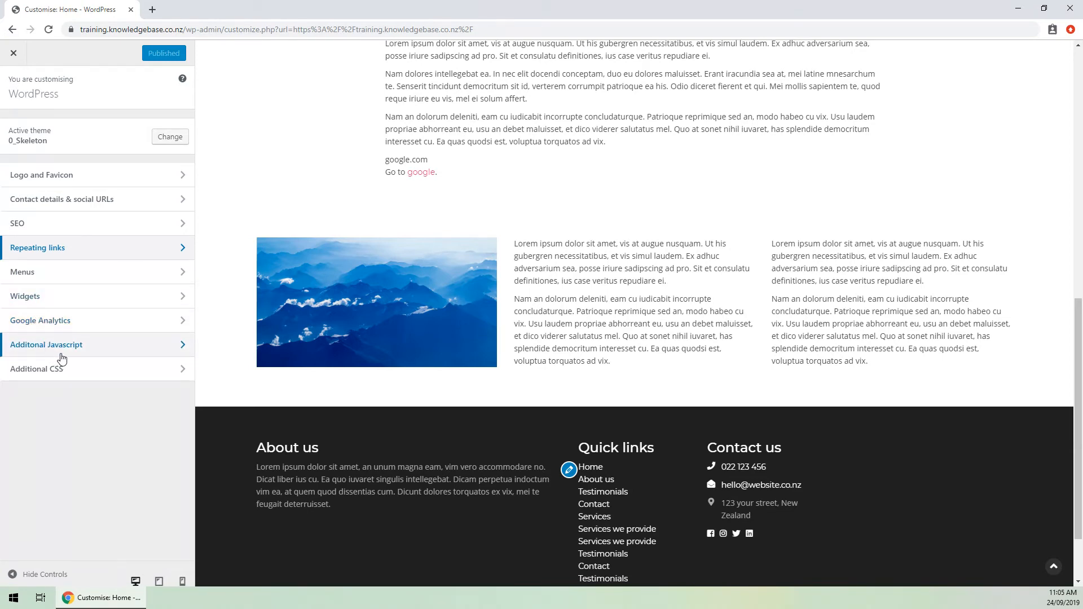
{"action": "left_click", "coordinate": [84, 347]}
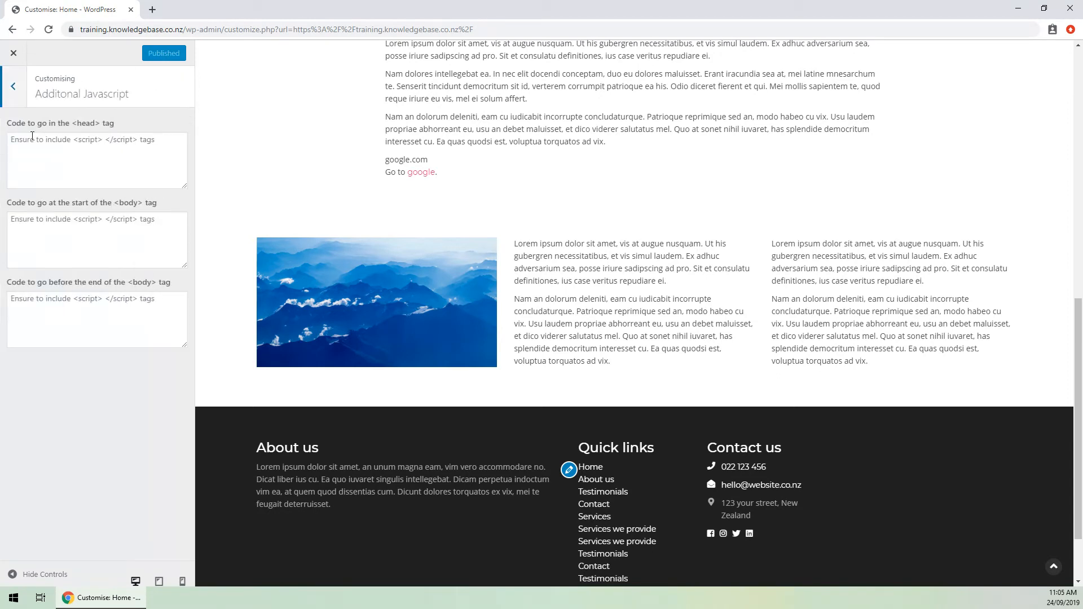
{"action": "left_click", "coordinate": [12, 86]}
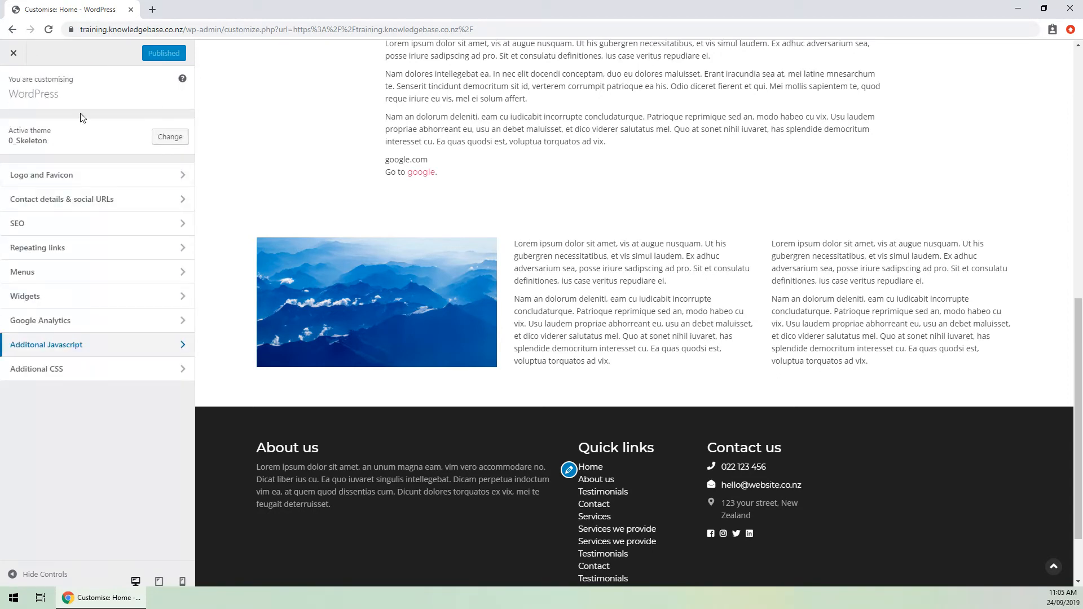